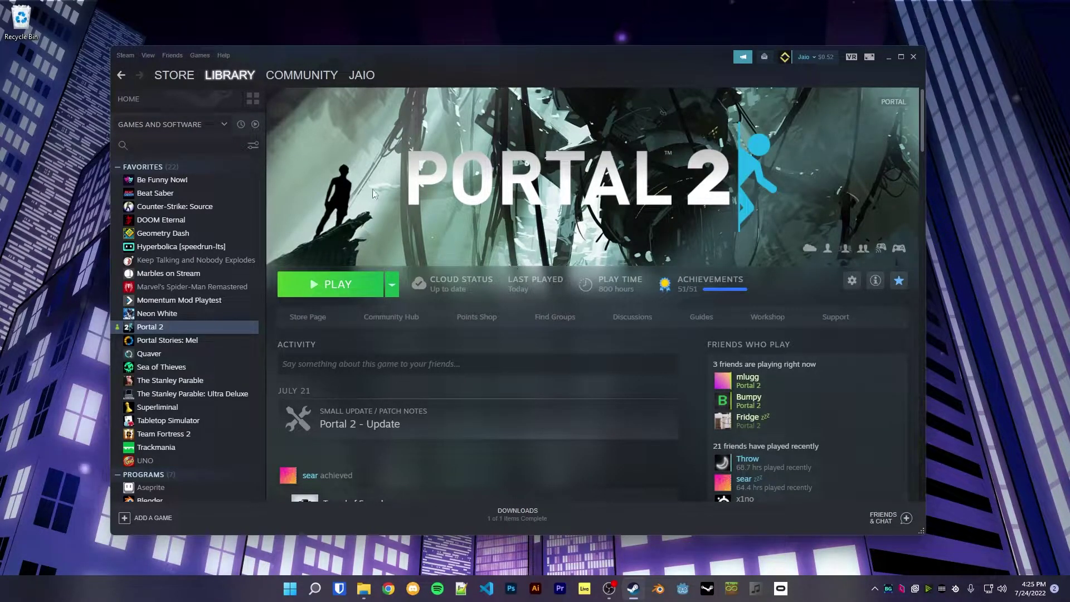
# Switch Steam's library view from Portal 2 to the Portal Stories: Mel game page.
pyautogui.click(198, 341)
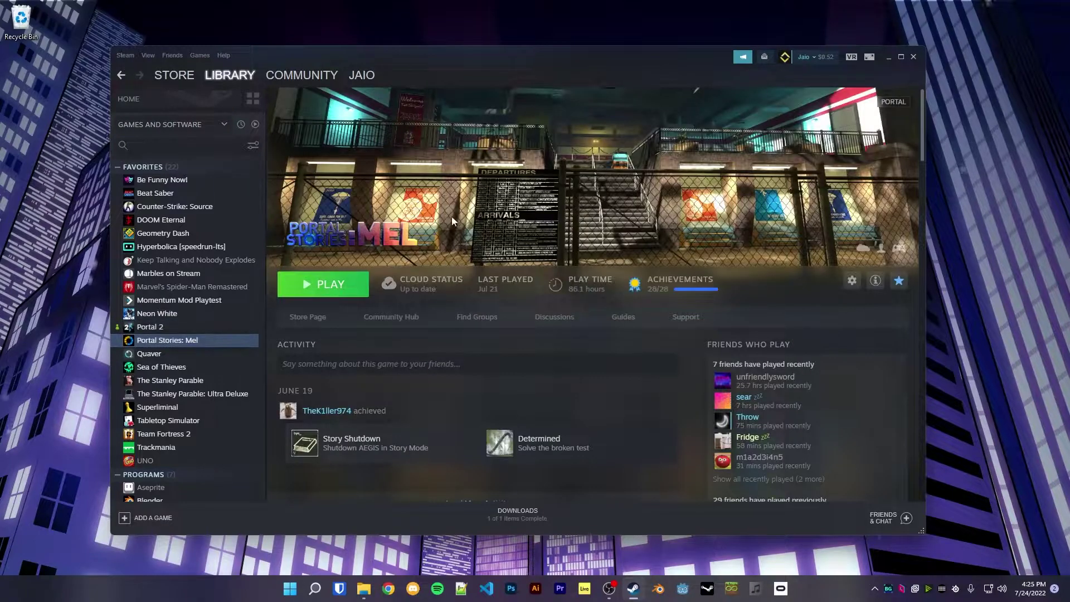
# Return to Portal 2's library page and bring both cfg Explorer windows forward.
pyautogui.click(189, 328)
pyautogui.hotkey('alt', 'Tab')
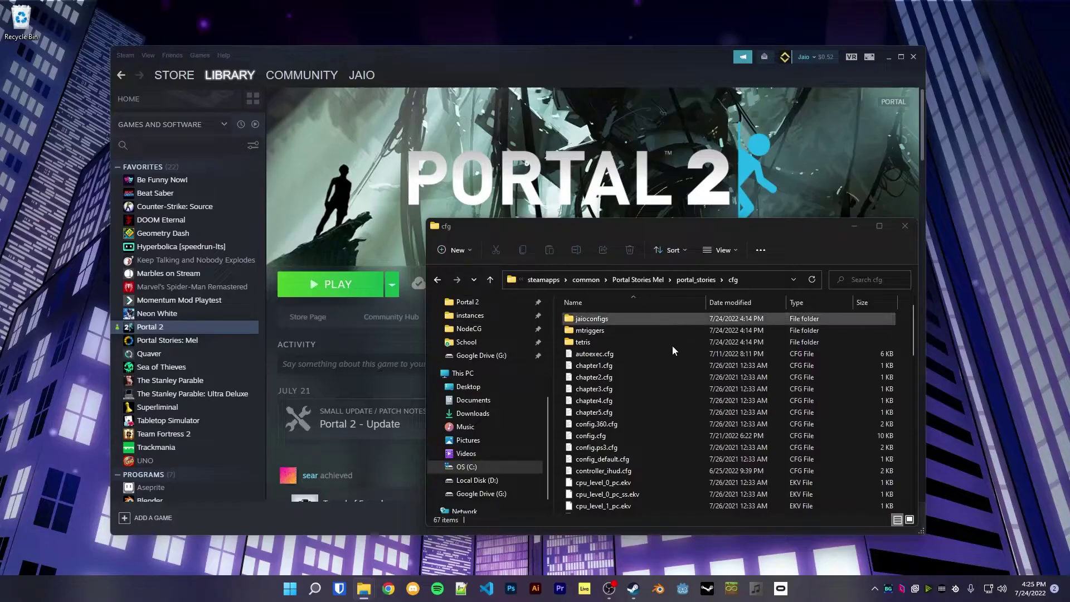
pyautogui.hotkey('alt', 'Tab')
pyautogui.hotkey('alt', 'Tab')
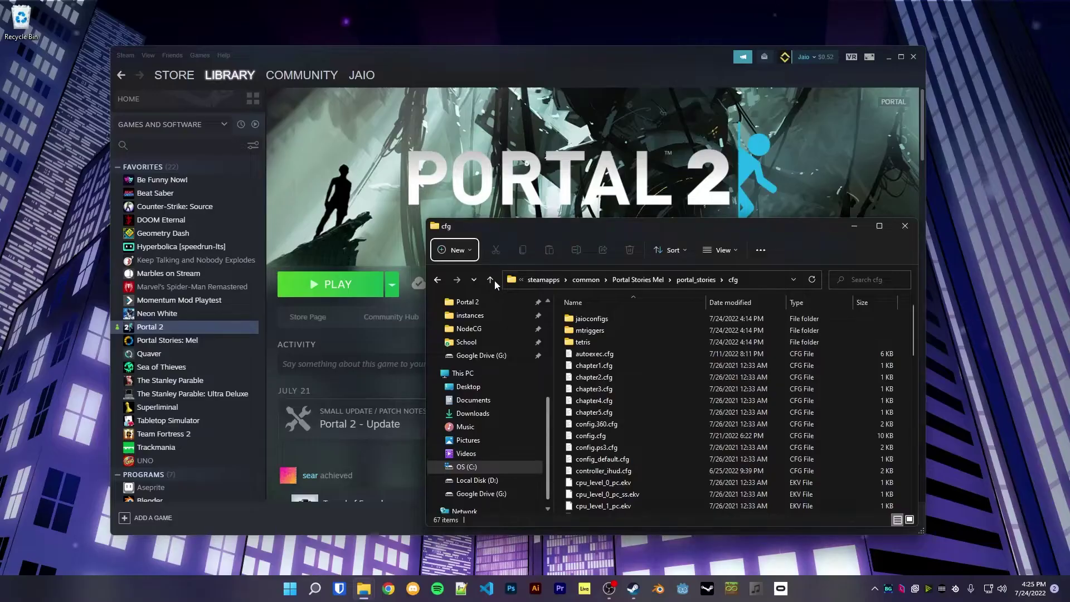
pyautogui.hotkey('alt', 'Tab')
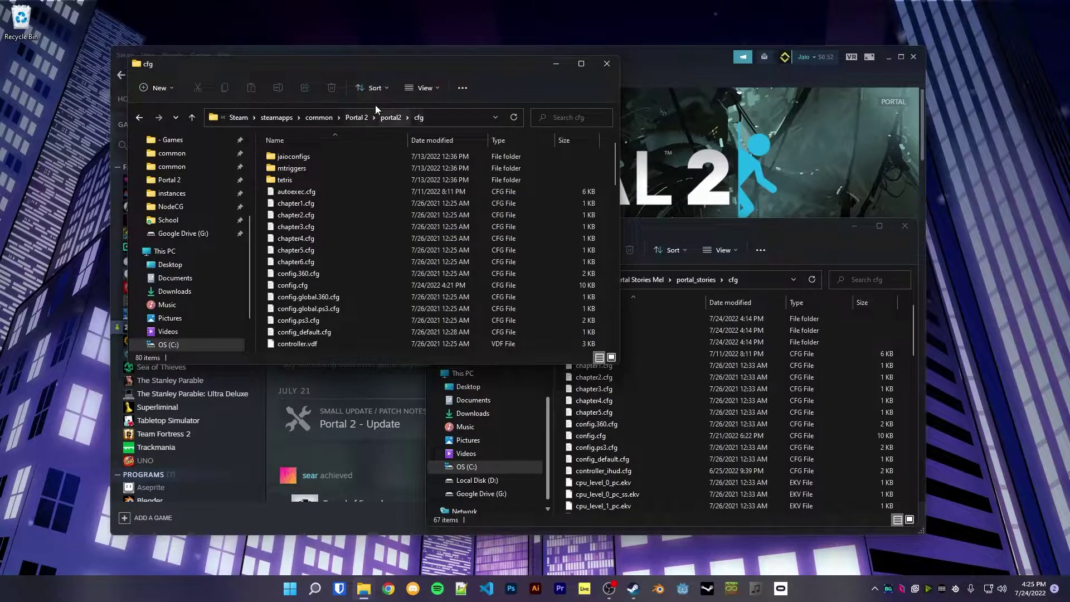
pyautogui.click(745, 233)
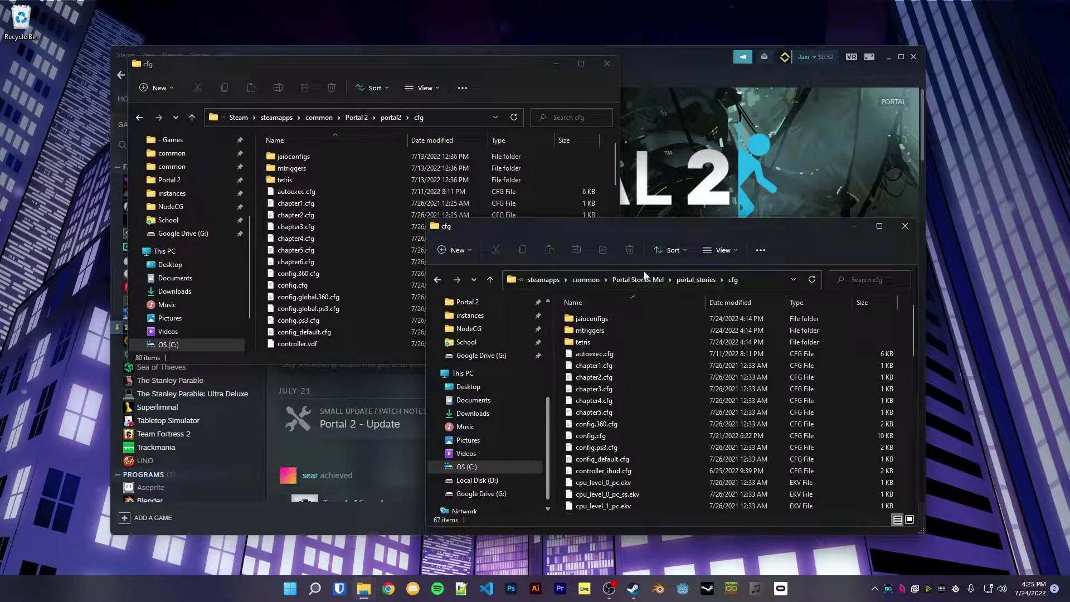
pyautogui.click(458, 74)
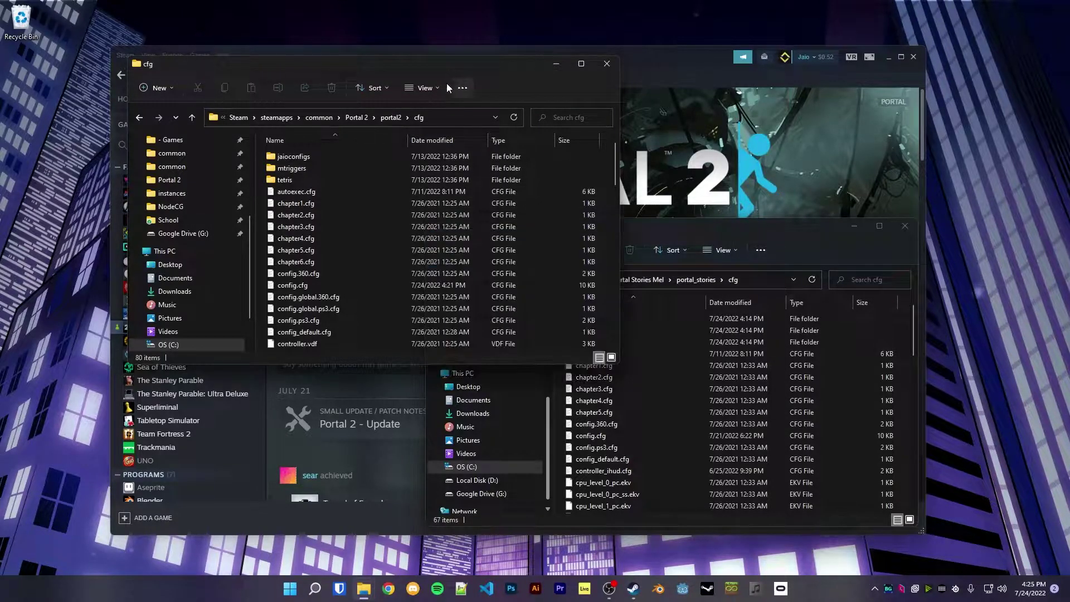
# Place the Portal 2 and Mel cfg windows side by side, compare their files, then close both.
pyautogui.click(301, 191)
pyautogui.moveTo(313, 66); pyautogui.dragTo(267, 51)
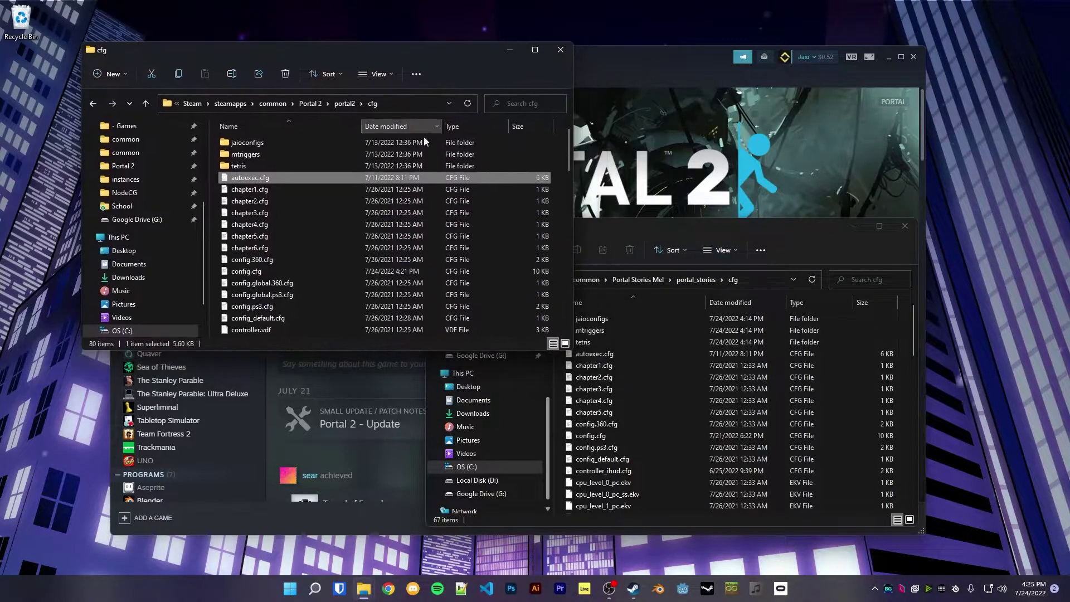
pyautogui.moveTo(703, 233); pyautogui.dragTo(798, 225)
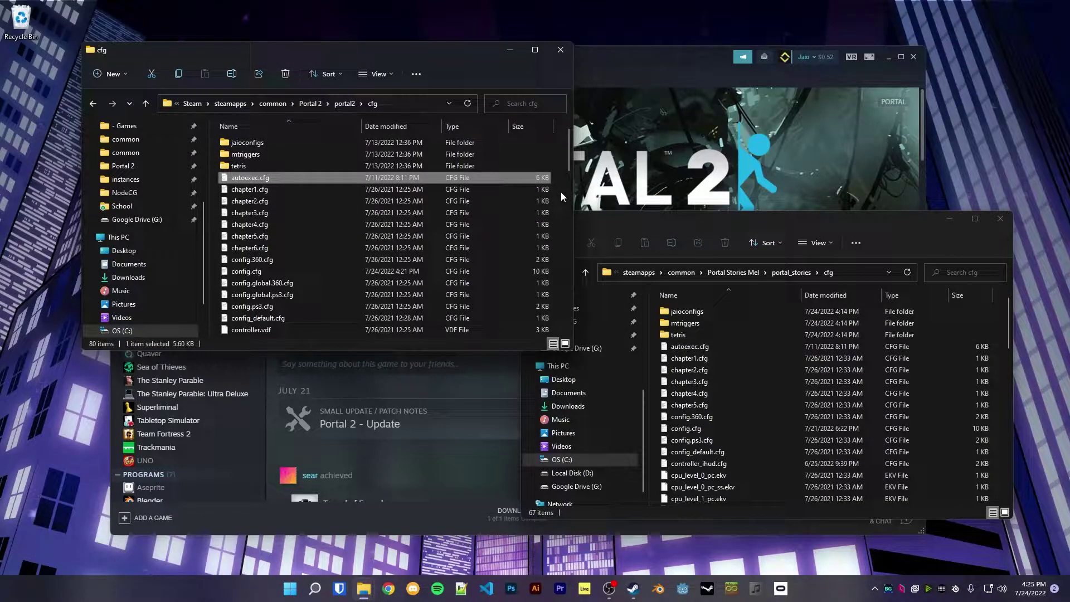
pyautogui.moveTo(558, 180); pyautogui.dragTo(410, 145)
pyautogui.moveTo(500, 163); pyautogui.dragTo(570, 168)
pyautogui.click(560, 170)
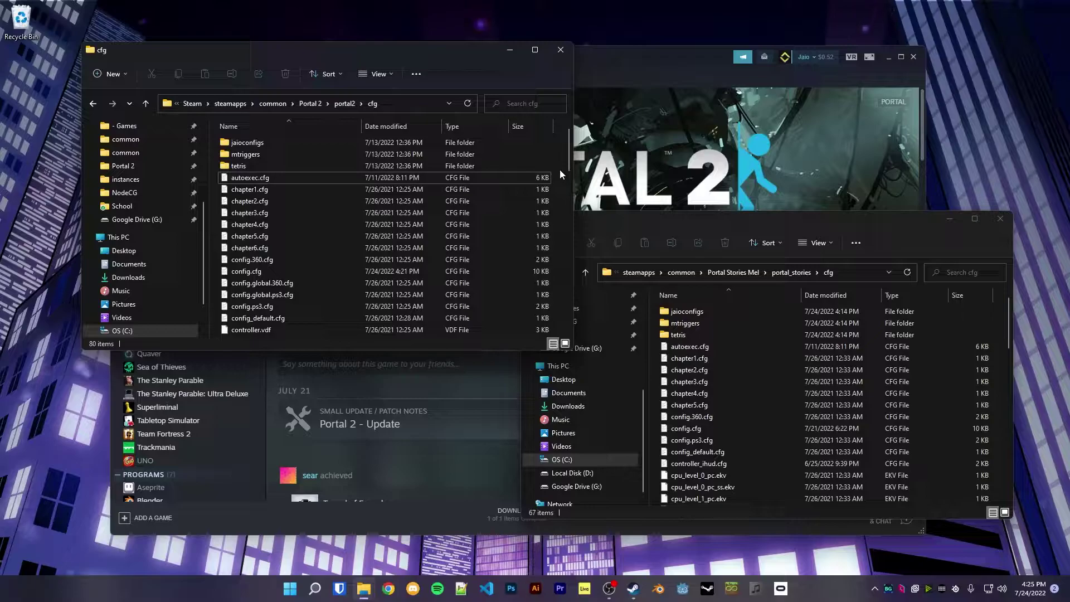
pyautogui.hotkey('ctrl', 'w')
pyautogui.hotkey('ctrl', 'w')
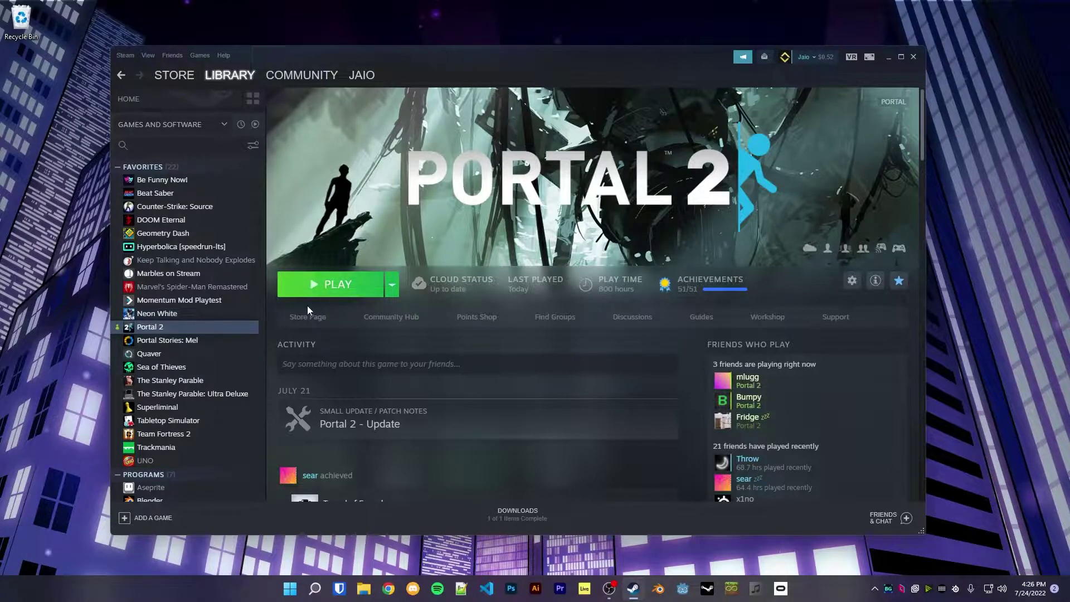
# Open Portal 2's local install folder through Manage > Browse local files.
pyautogui.rightClick(181, 333)
pyautogui.moveTo(241, 400)
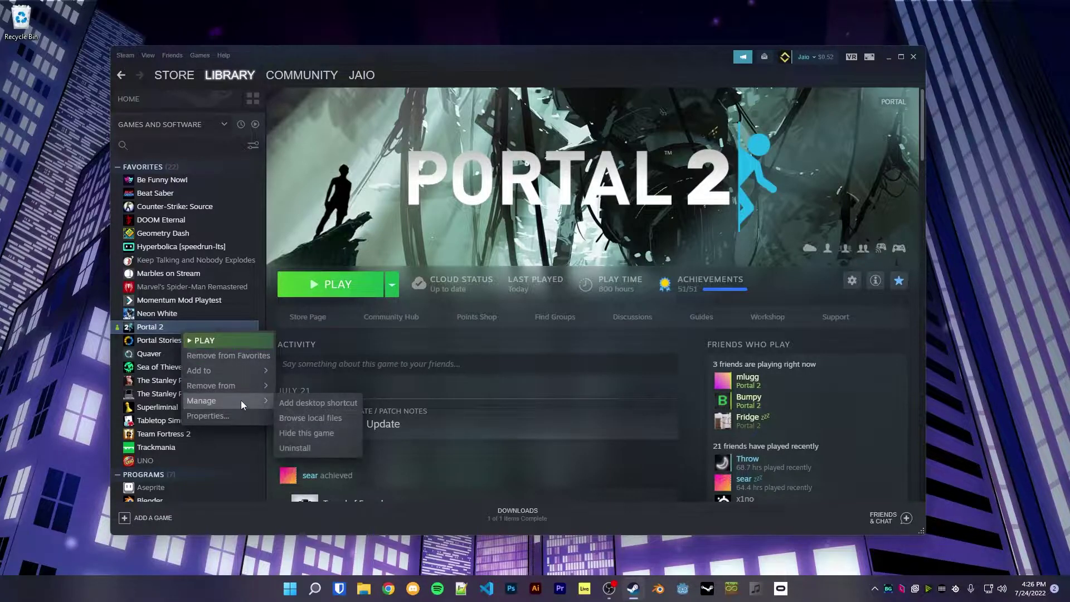
pyautogui.click(325, 418)
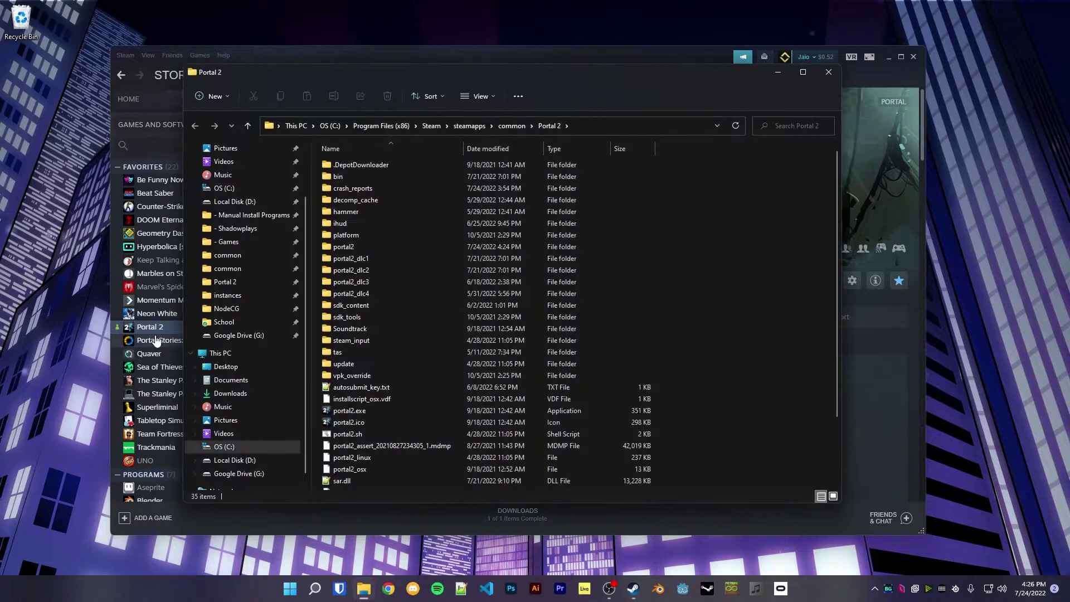
pyautogui.rightClick(162, 327)
pyautogui.moveTo(213, 395)
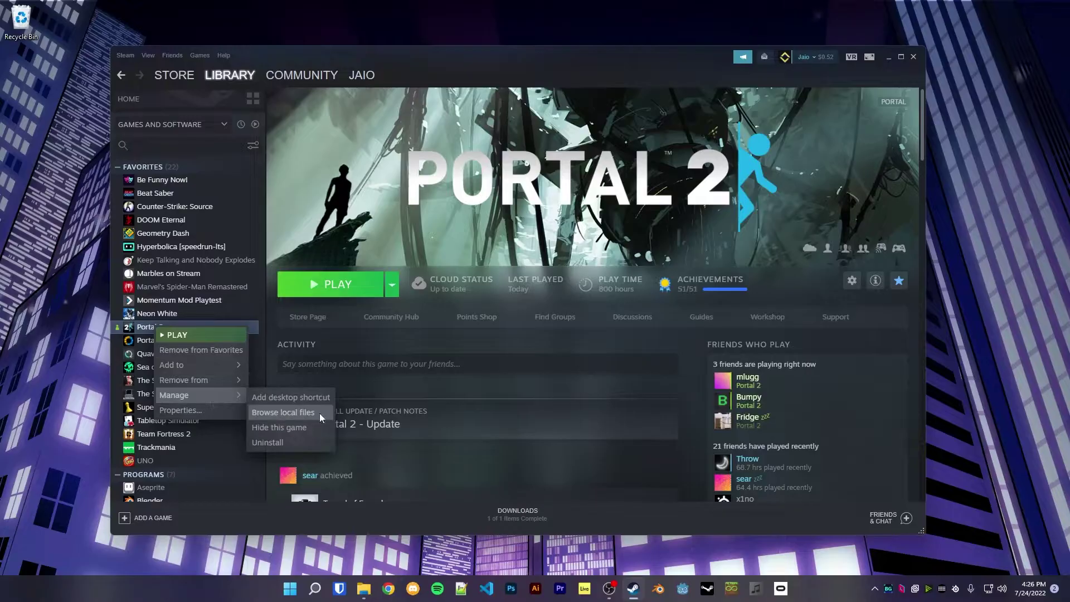
# Switch to the install folder window and enter the portal2 game folder.
pyautogui.hotkey('alt', 'Tab')
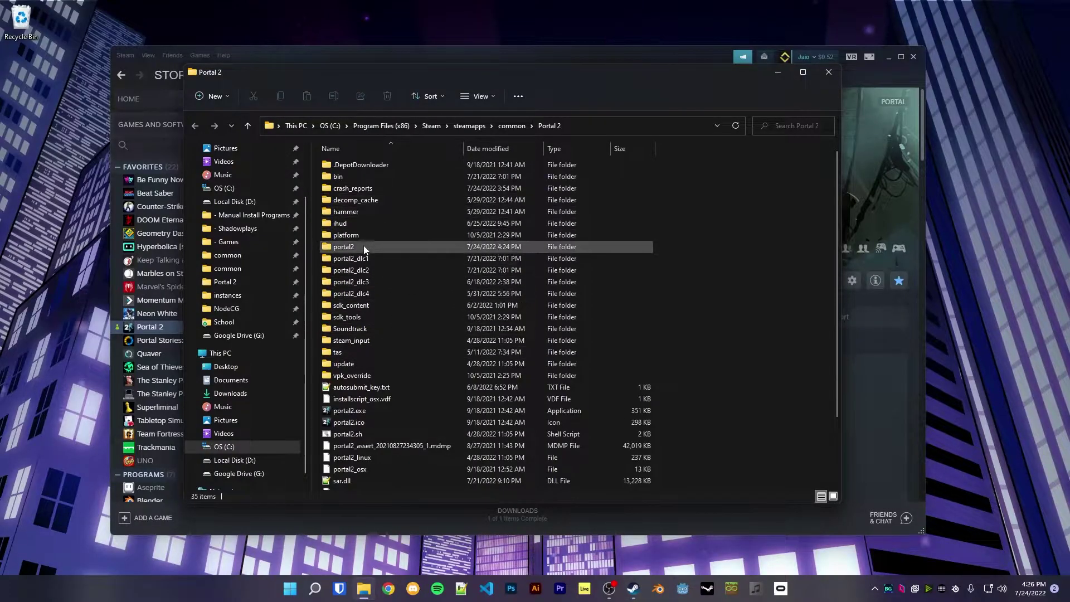
pyautogui.click(354, 247)
pyautogui.doubleClick(343, 249)
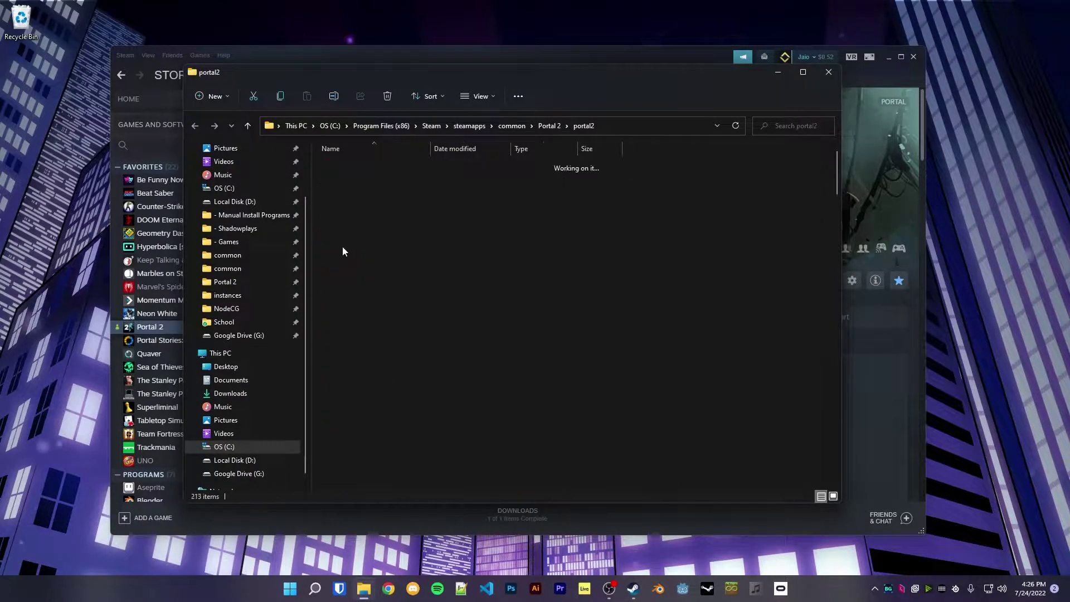
pyautogui.scroll(-6, 366, 337)
# Open portal2's gameinfo.txt in Notepad++ and highlight its SearchPaths block.
pyautogui.doubleClick(365, 335)
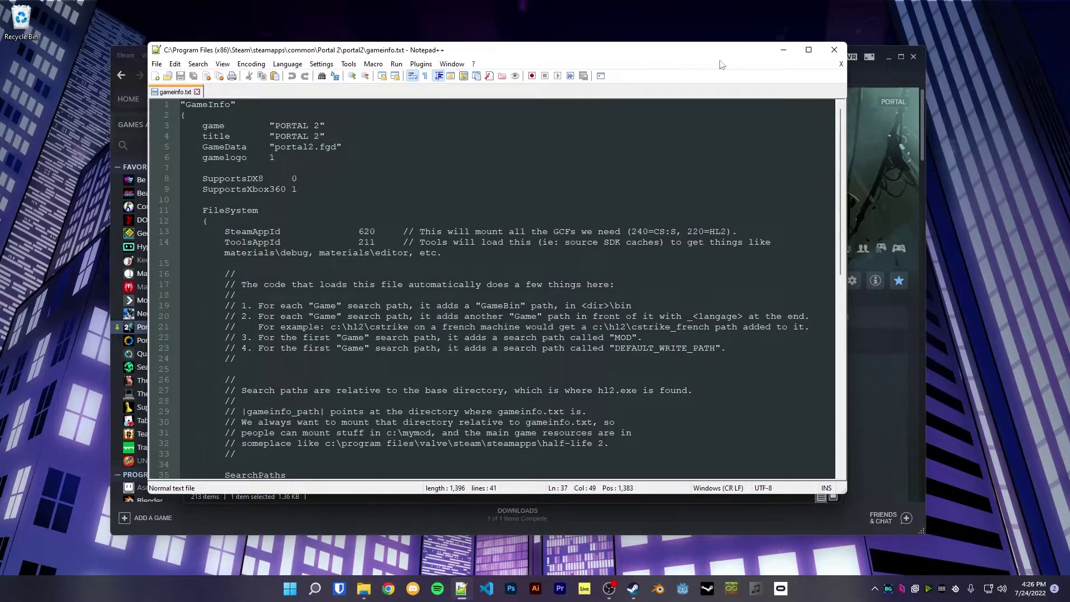
pyautogui.scroll(-5, 295, 333)
pyautogui.moveTo(516, 305); pyautogui.dragTo(516, 369)
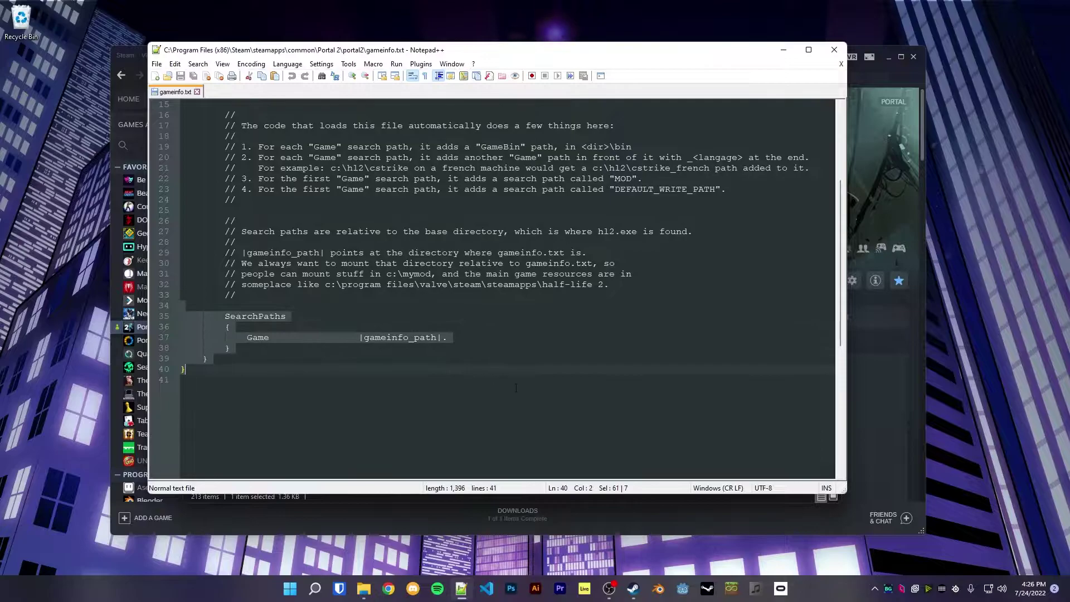
pyautogui.click(471, 341)
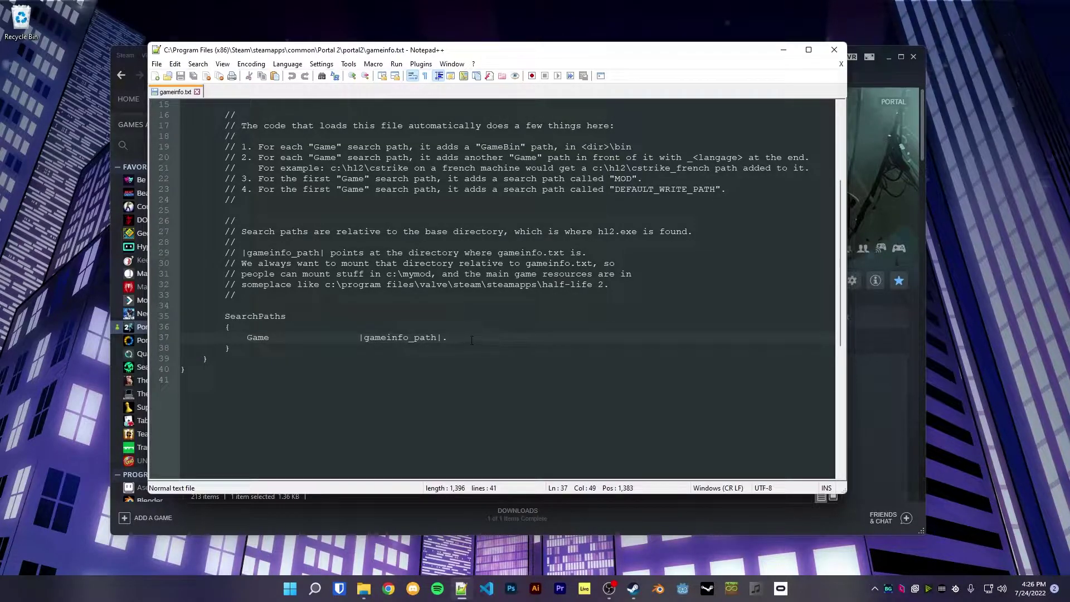
# Reposition and enlarge the Notepad++ window to review the file, then close it.
pyautogui.moveTo(323, 51); pyautogui.dragTo(323, 92)
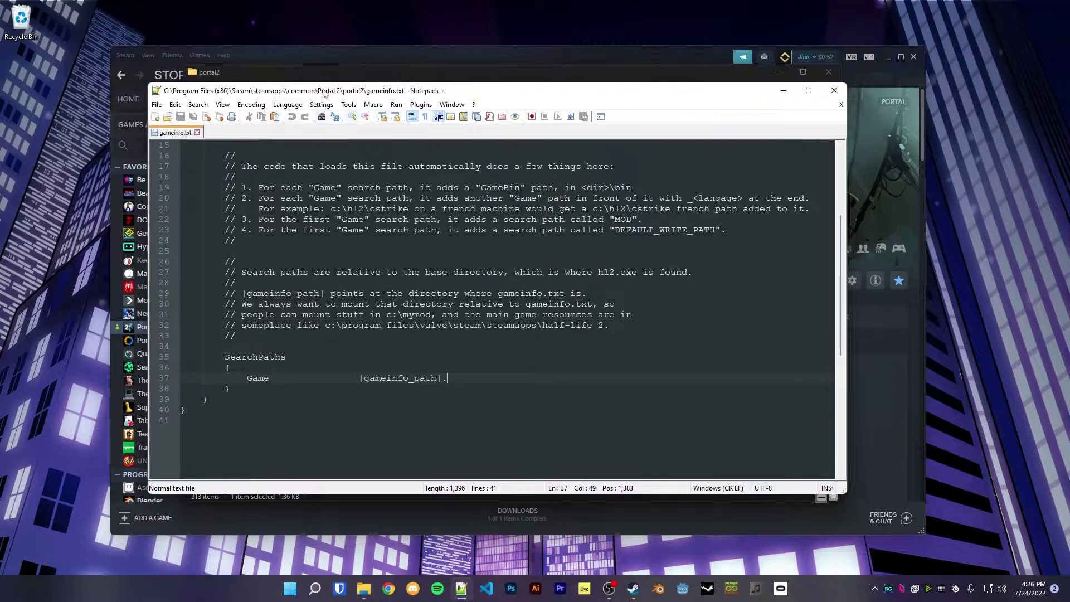
pyautogui.scroll(5, 443, 334)
pyautogui.scroll(-6, 443, 335)
pyautogui.moveTo(472, 82); pyautogui.dragTo(472, 37)
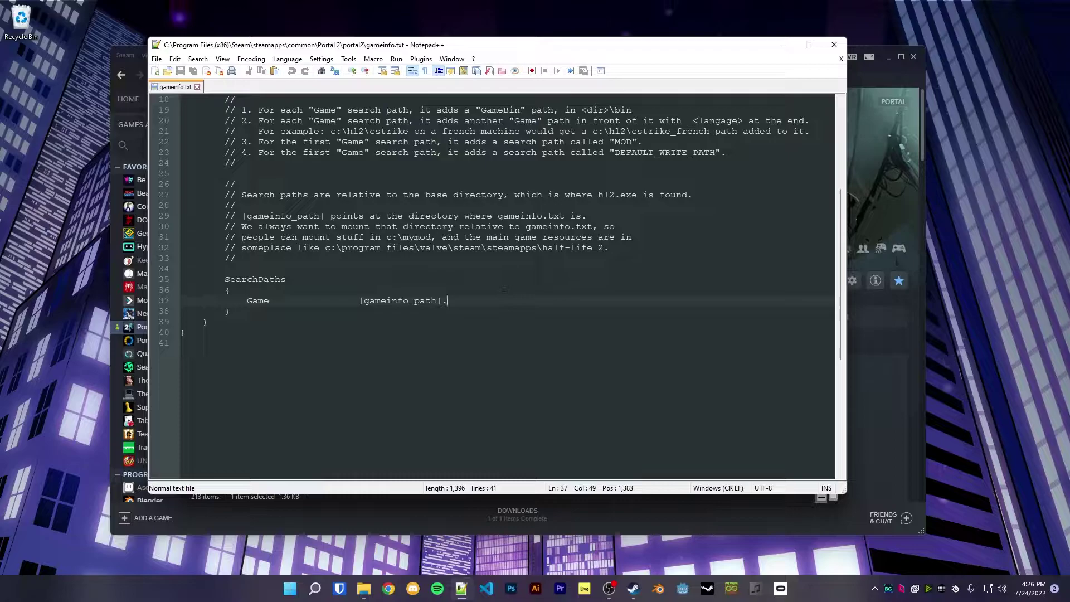
pyautogui.click(834, 45)
# Close Steam, create a folder named .p2-common in portal2, and bring up its context menu.
pyautogui.click(914, 57)
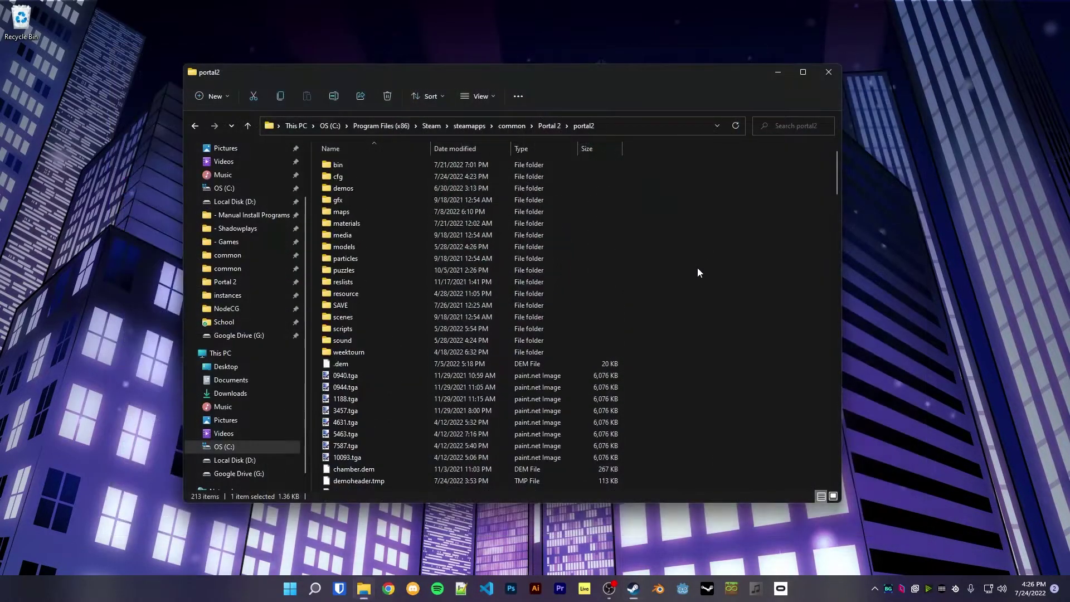
pyautogui.click(703, 243)
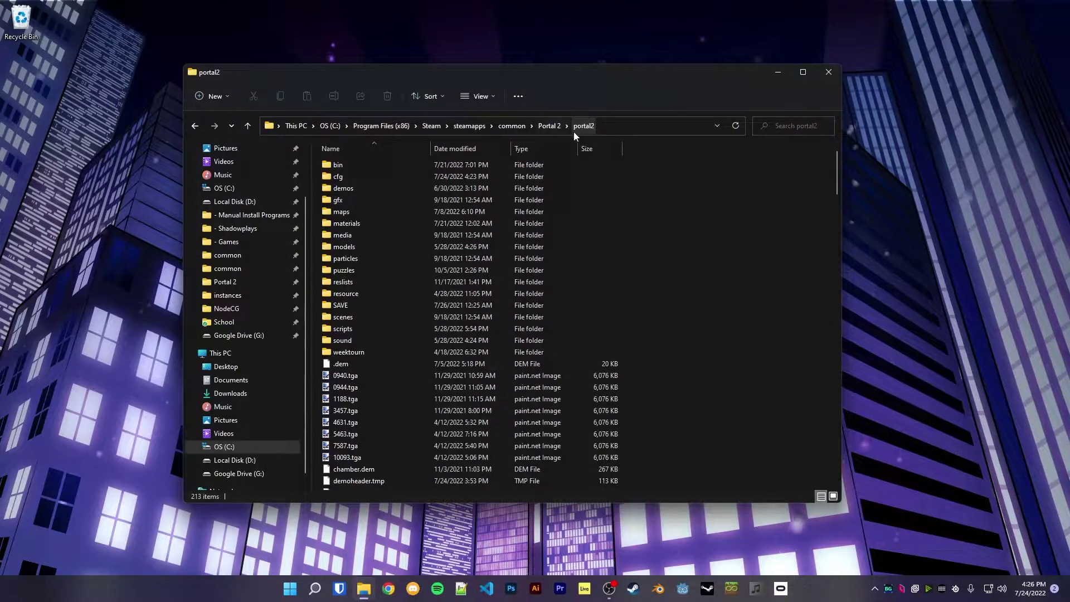
pyautogui.hotkey('ctrl', 'shift', 'n')
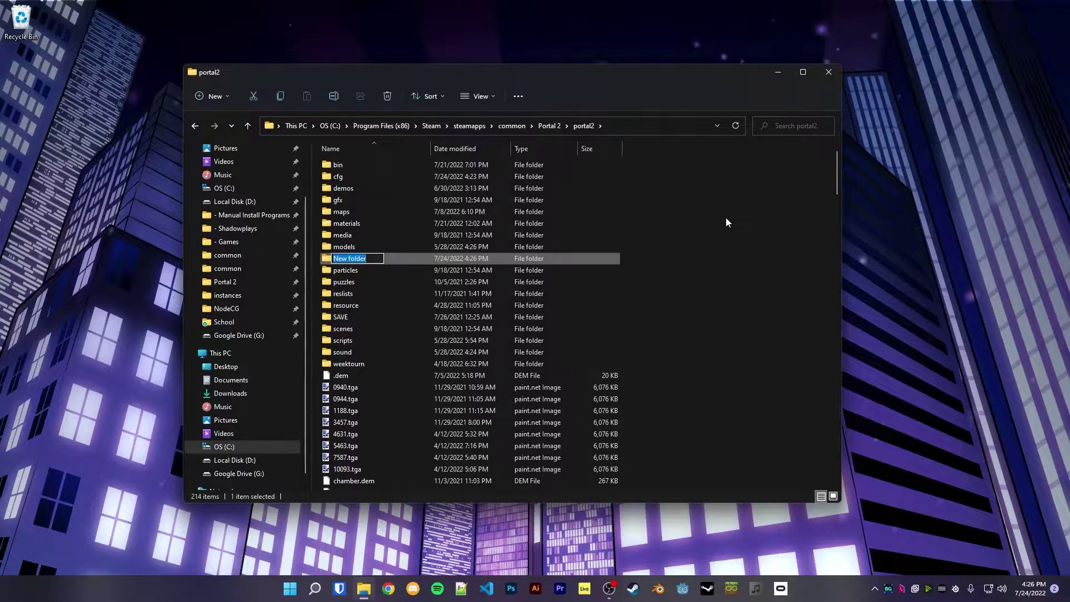
pyautogui.write('.p2-common')
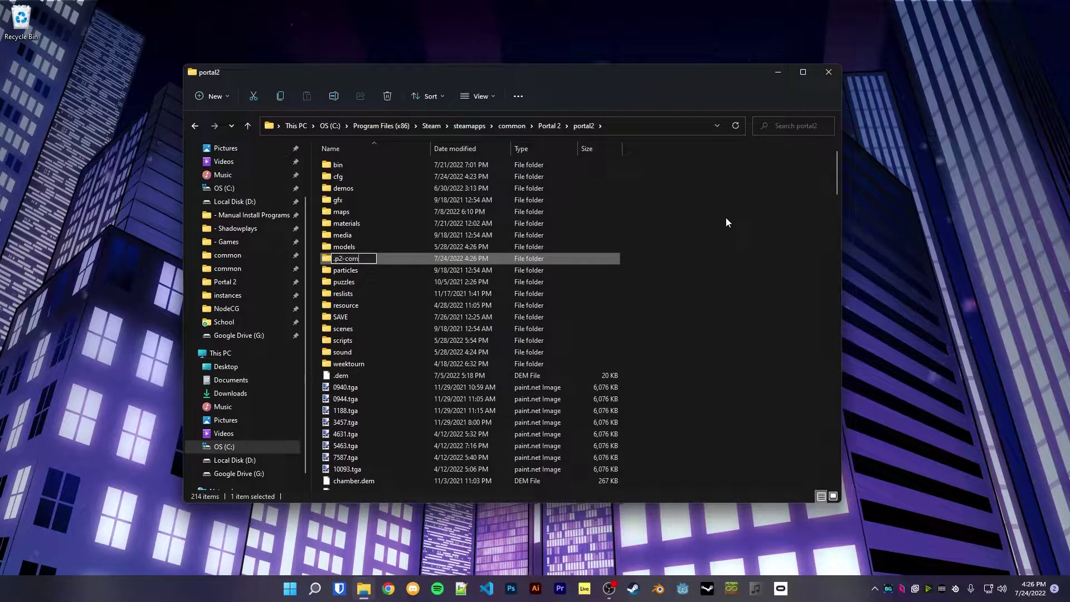
pyautogui.press('Return')
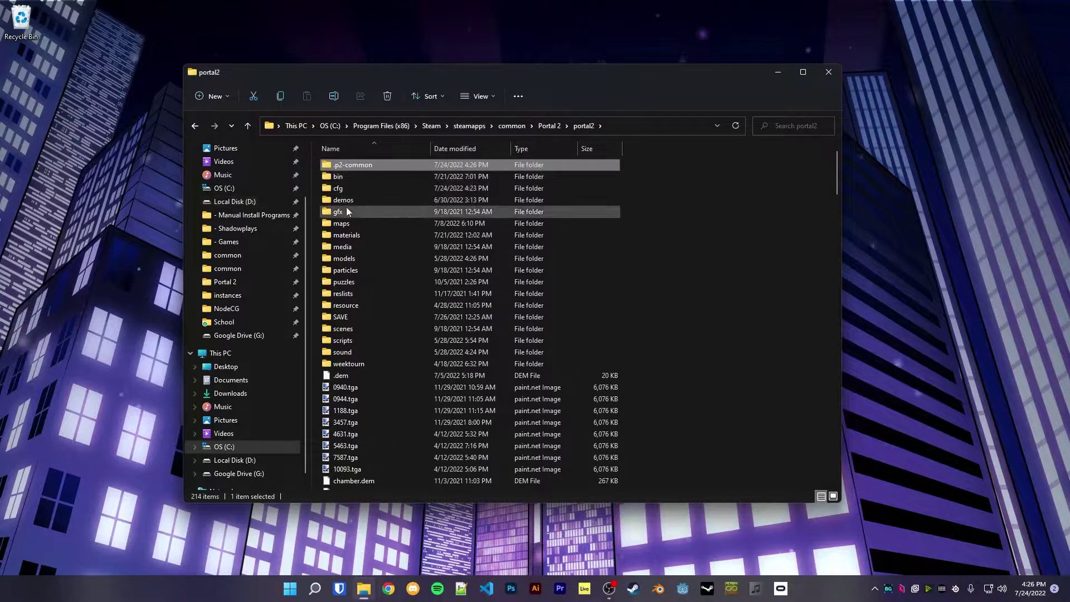
pyautogui.rightClick(380, 164)
# Open .p2-common in its own window, move the portal2 window aside, and enter cfg.
pyautogui.click(412, 189)
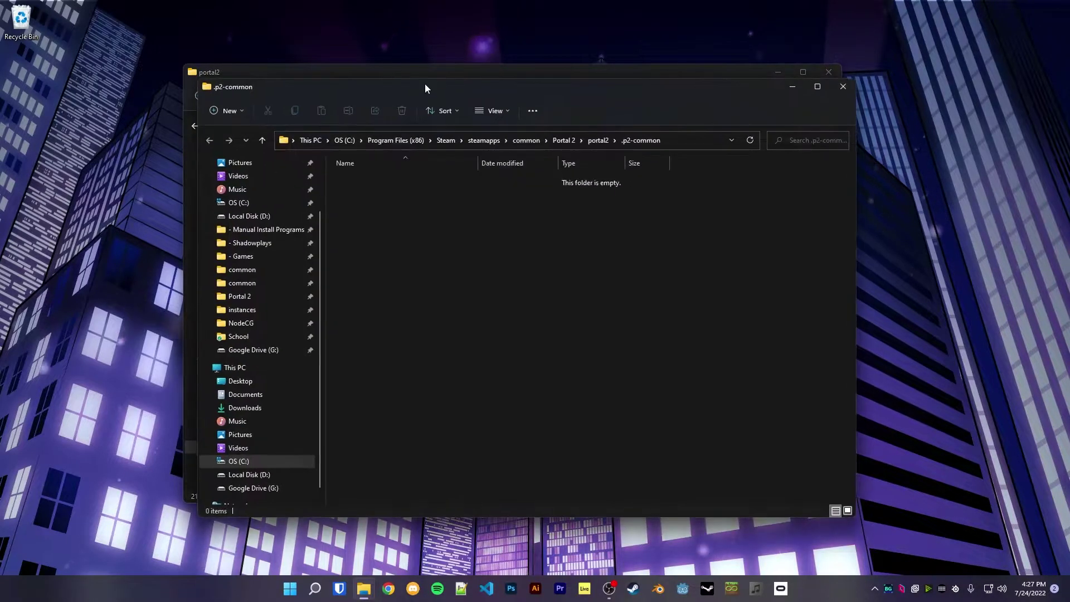
pyautogui.moveTo(750, 72); pyautogui.dragTo(956, 136)
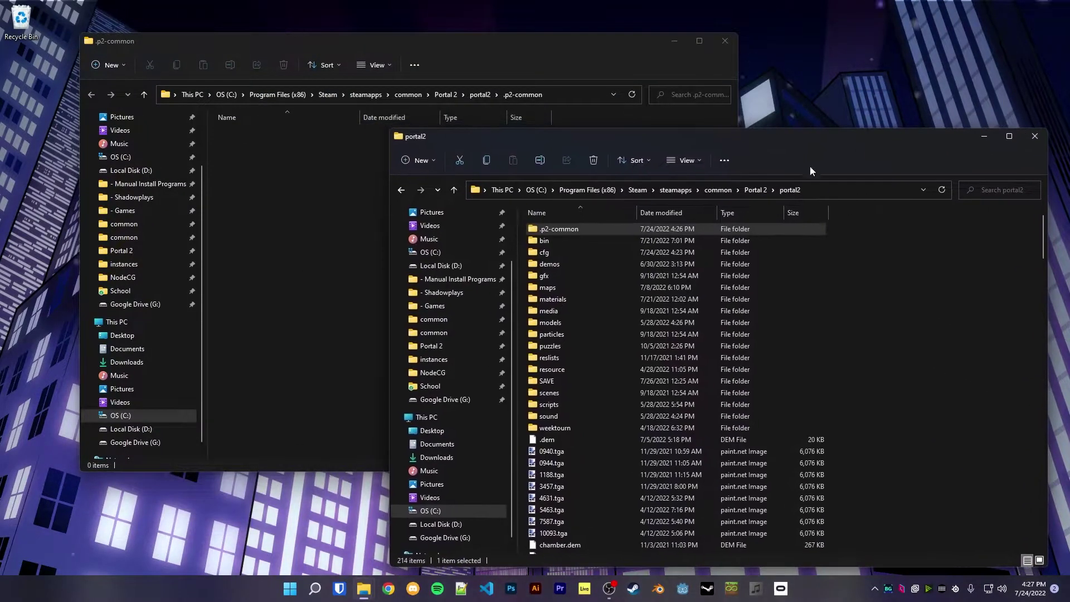
pyautogui.doubleClick(588, 253)
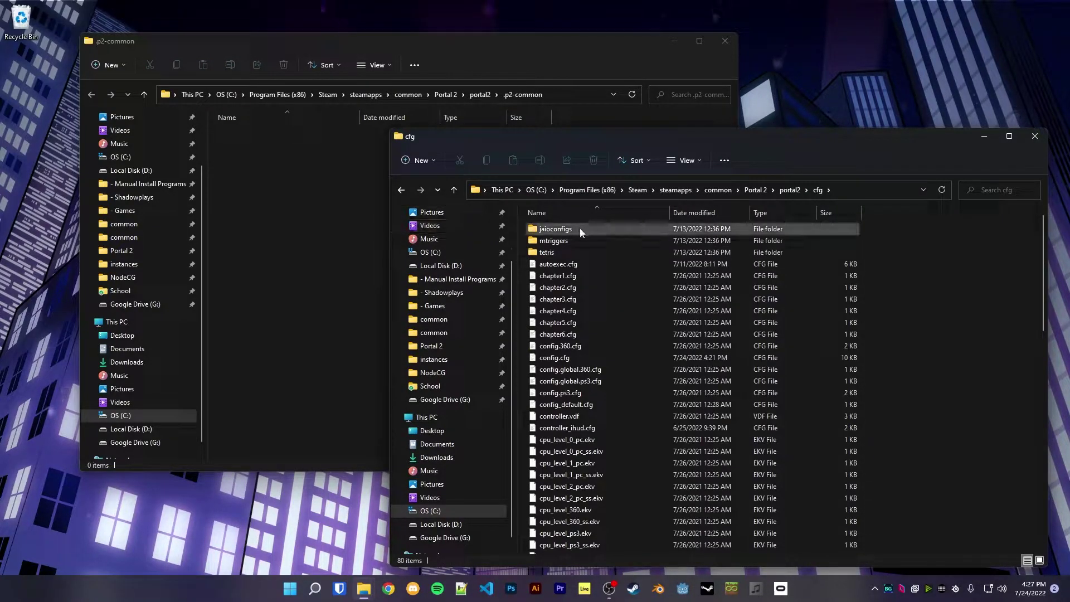
# Move jaioconfigs, mtriggers, tetris, autoexec.cfg and controller_ihud.cfg from cfg into .p2-common.
pyautogui.click(566, 232)
pyautogui.keyDown('shift'); pyautogui.click(559, 251); pyautogui.keyUp('shift')
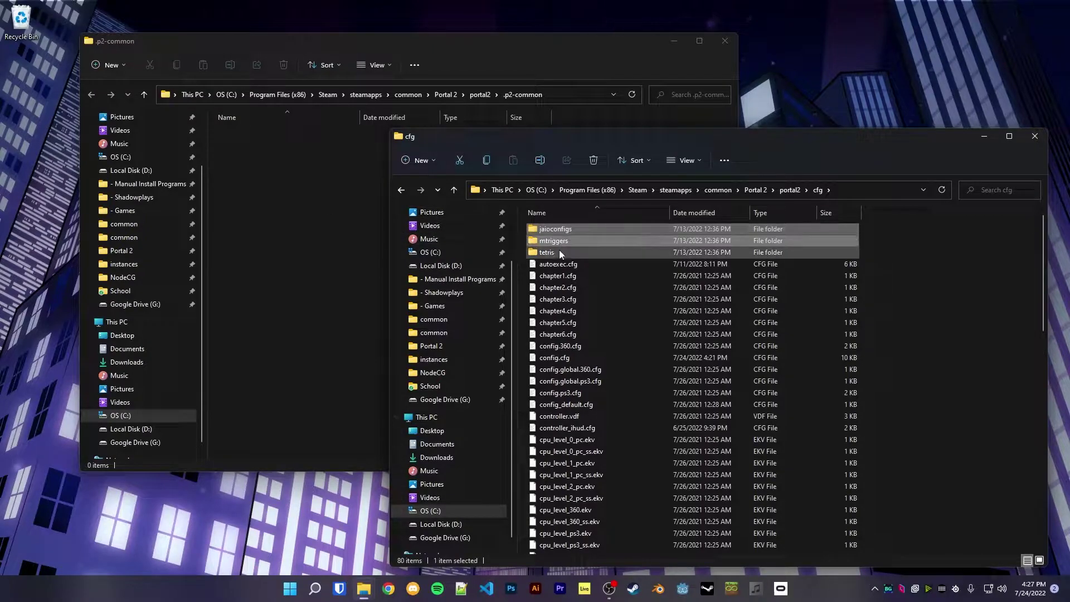
pyautogui.moveTo(559, 250); pyautogui.dragTo(590, 353)
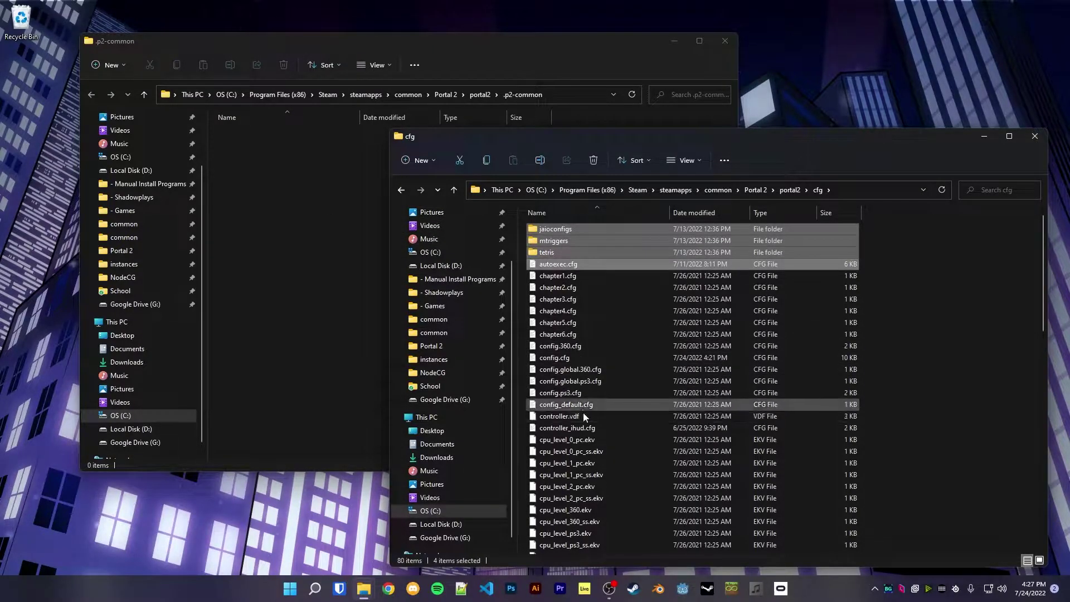
pyautogui.keyDown('ctrl'); pyautogui.click(580, 428); pyautogui.keyUp('ctrl')
pyautogui.moveTo(579, 427); pyautogui.dragTo(329, 204)
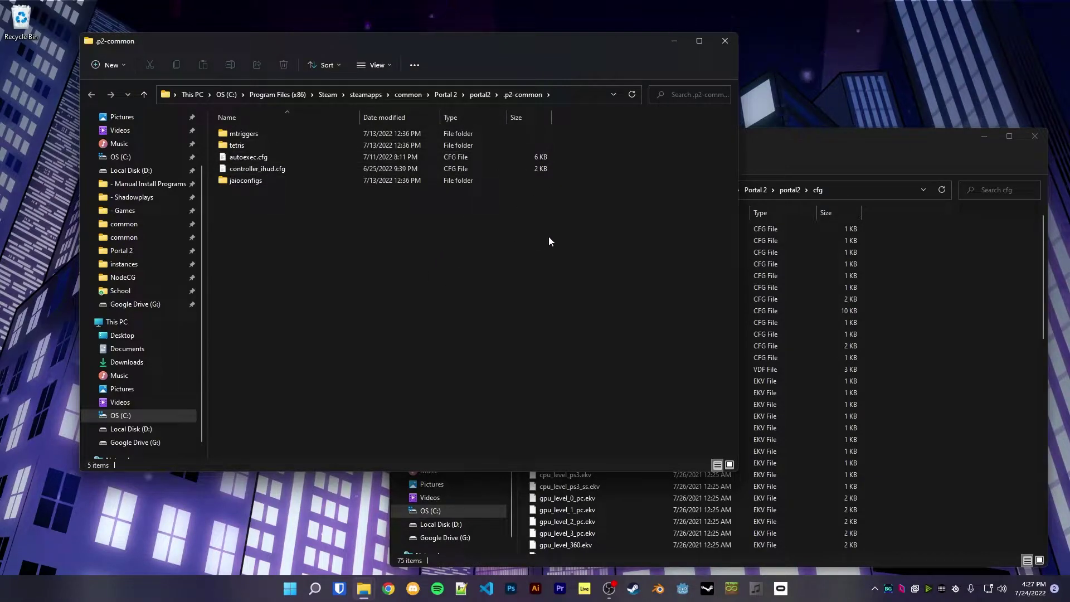
# Create a cfg folder inside .p2-common and move the other config items into it.
pyautogui.hotkey('ctrl', 'shift', 'n')
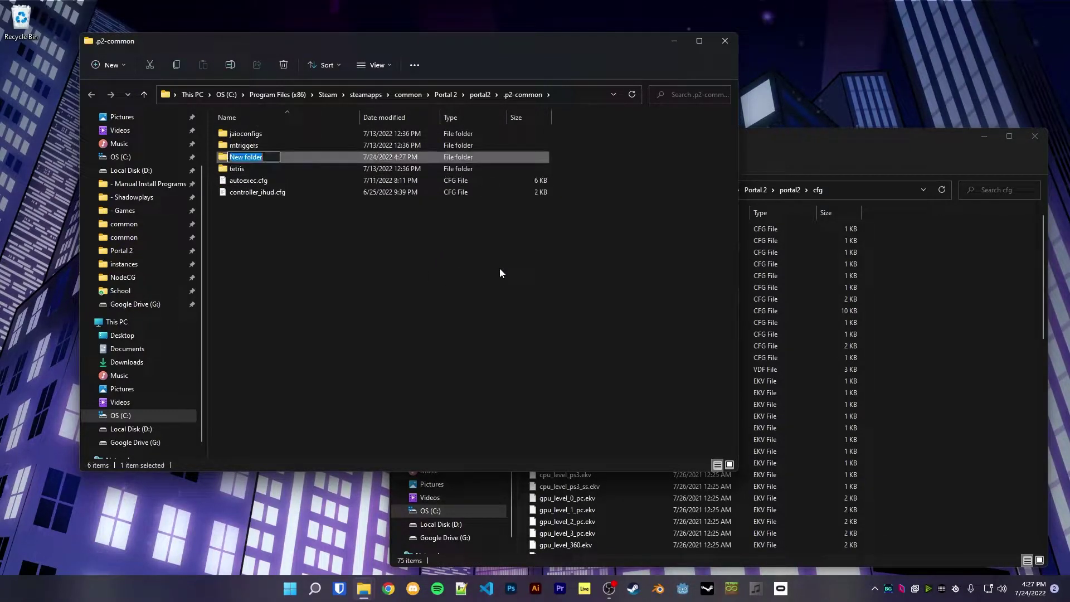
pyautogui.write('cfg')
pyautogui.press('Return')
pyautogui.moveTo(280, 221); pyautogui.dragTo(262, 135)
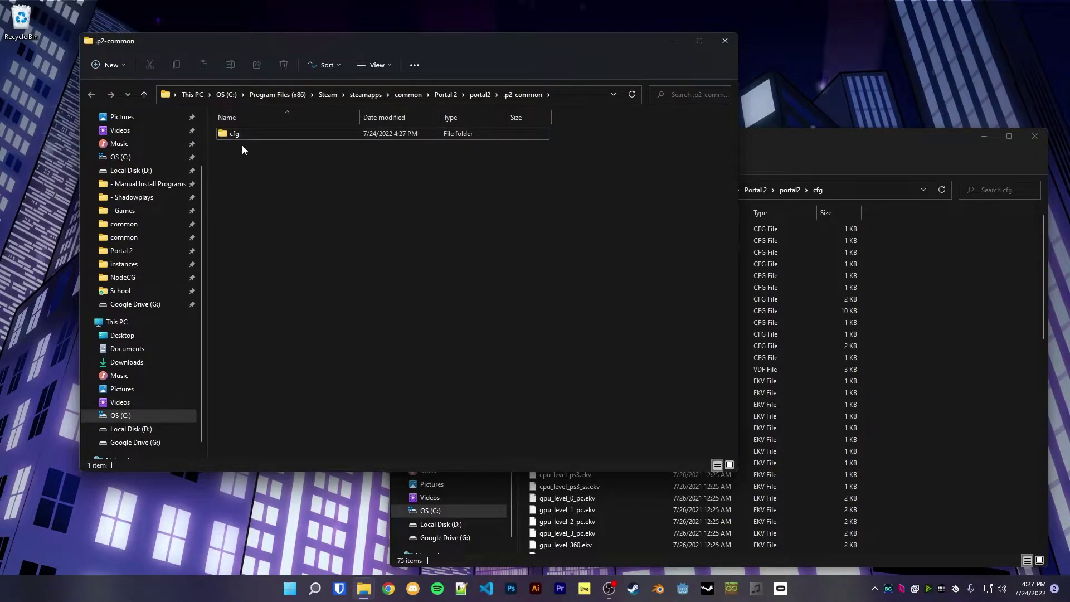
# Browse to portal2\cfg and open config.cfg in Visual Studio Code.
pyautogui.click(790, 190)
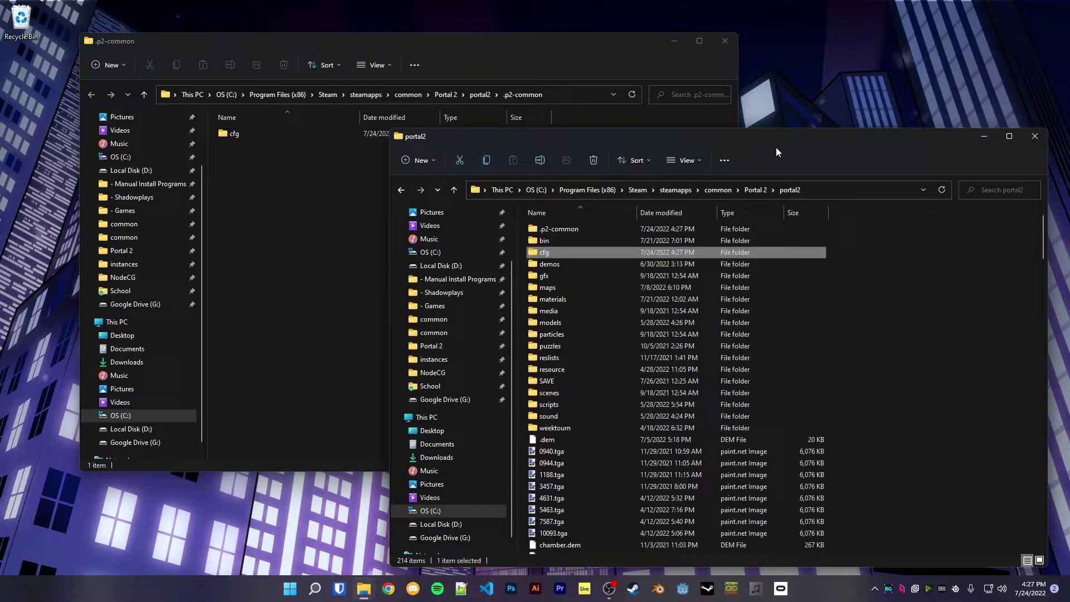
pyautogui.click(755, 190)
pyautogui.doubleClick(559, 310)
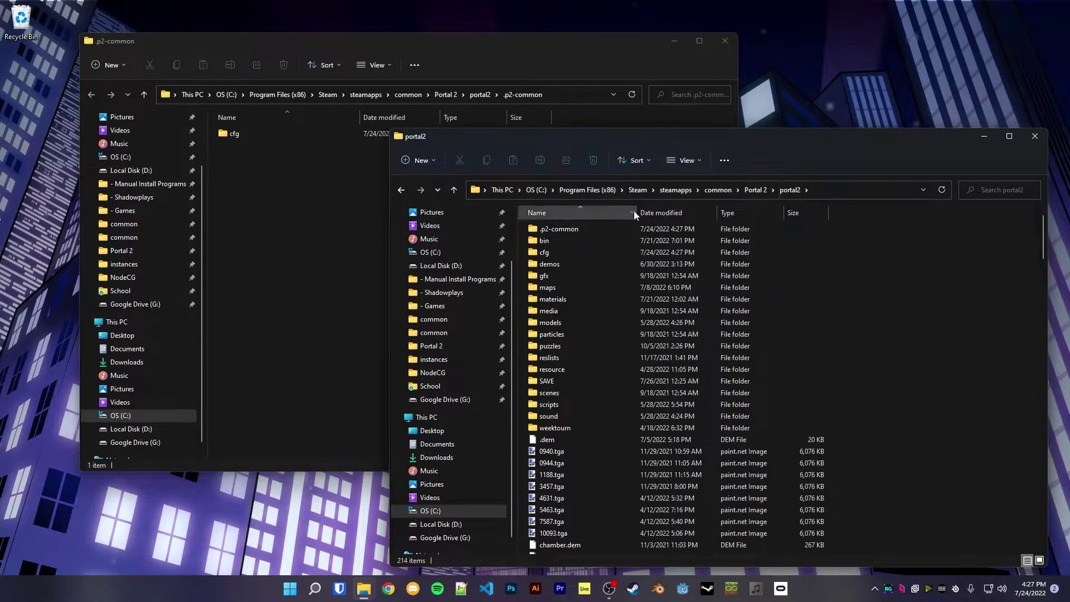
pyautogui.click(318, 215)
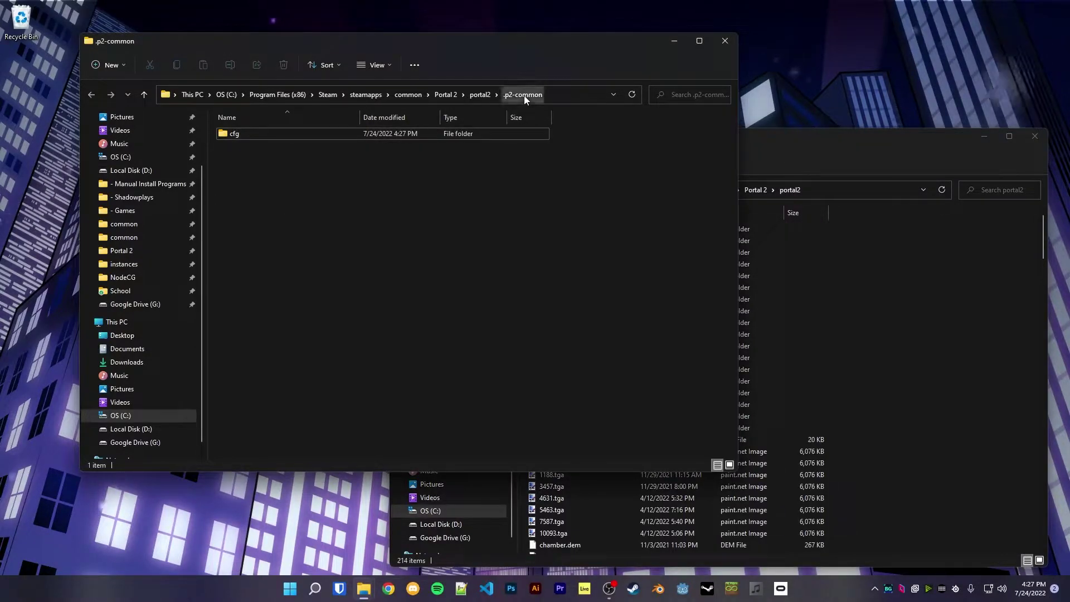
pyautogui.click(967, 254)
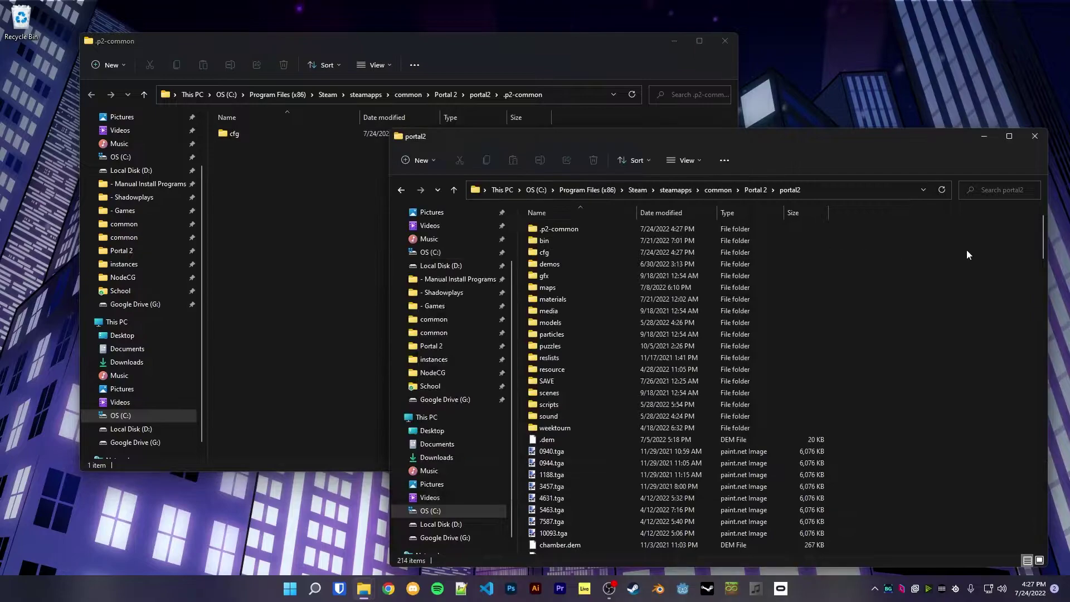
pyautogui.doubleClick(570, 252)
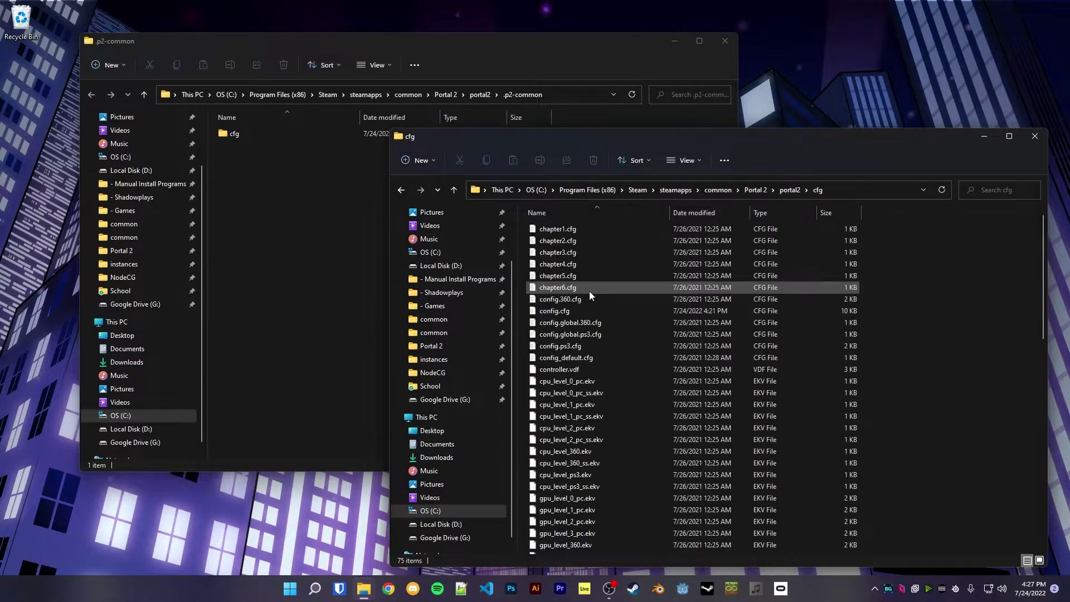
pyautogui.click(552, 312)
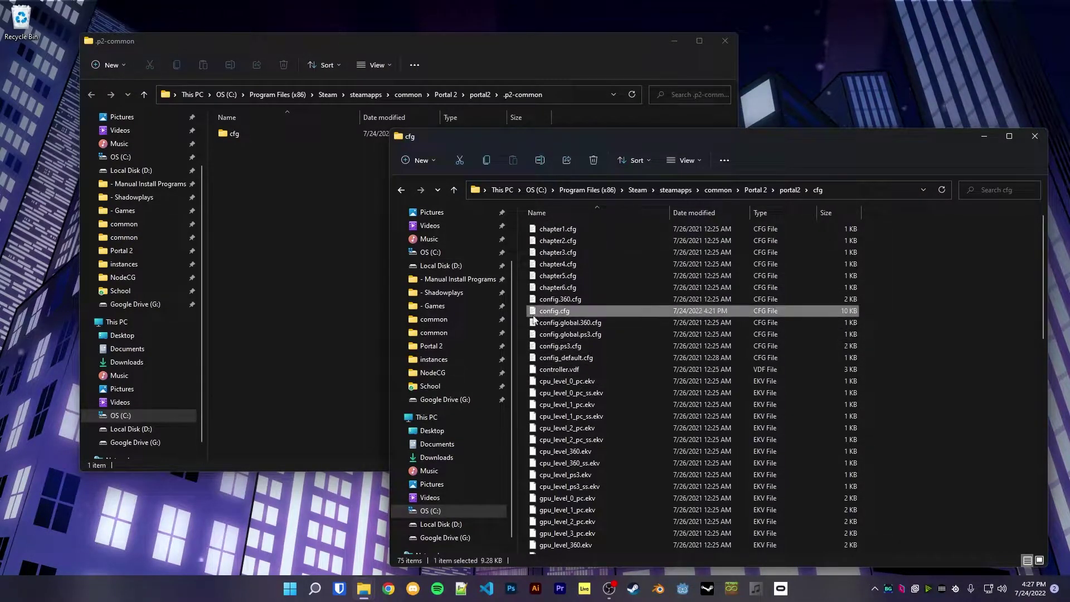
pyautogui.doubleClick(551, 312)
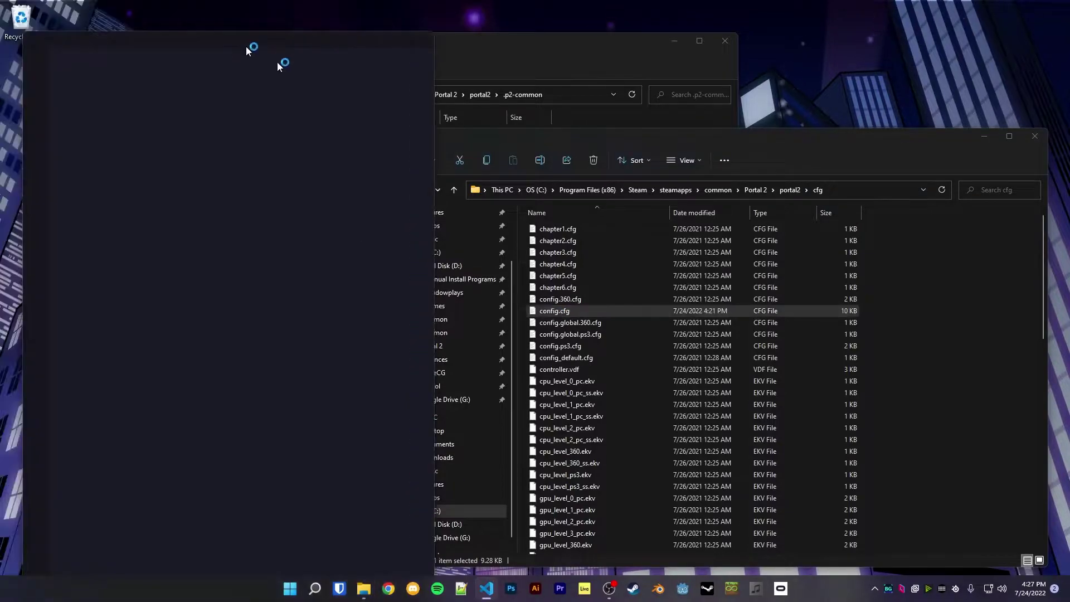
pyautogui.scroll(5, 309, 342)
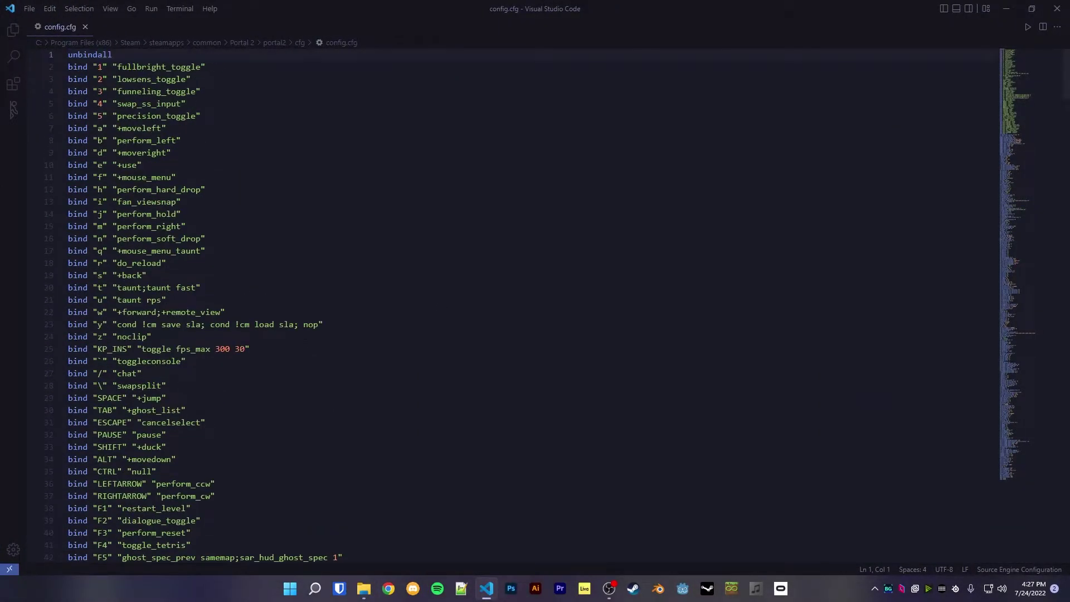
# Close Visual Studio Code, reselect config.cfg, and bring the .p2-common window forward.
pyautogui.click(1067, 4)
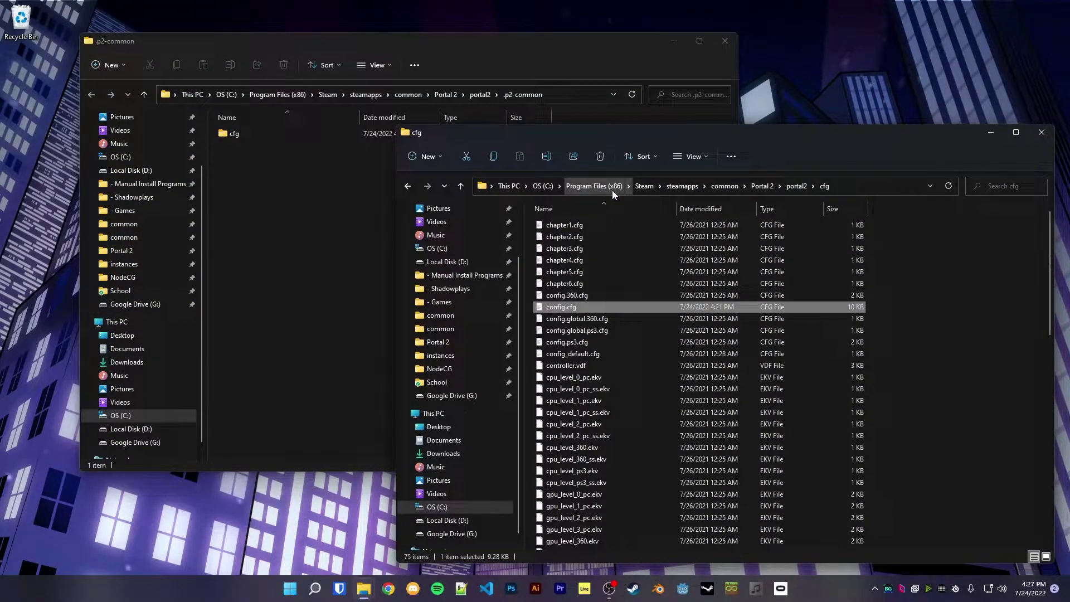
pyautogui.click(951, 295)
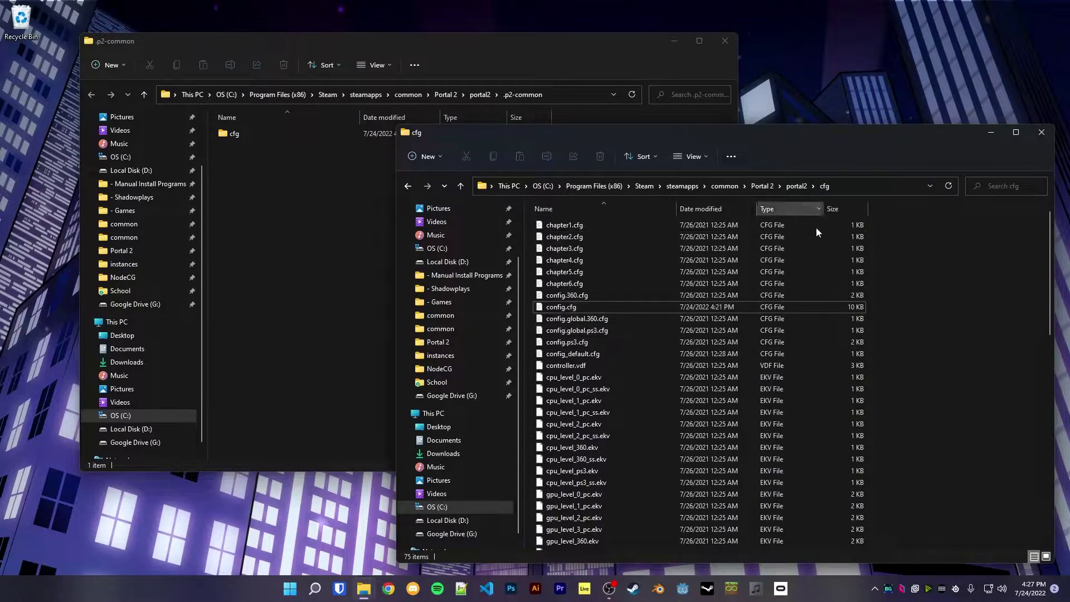
pyautogui.click(597, 307)
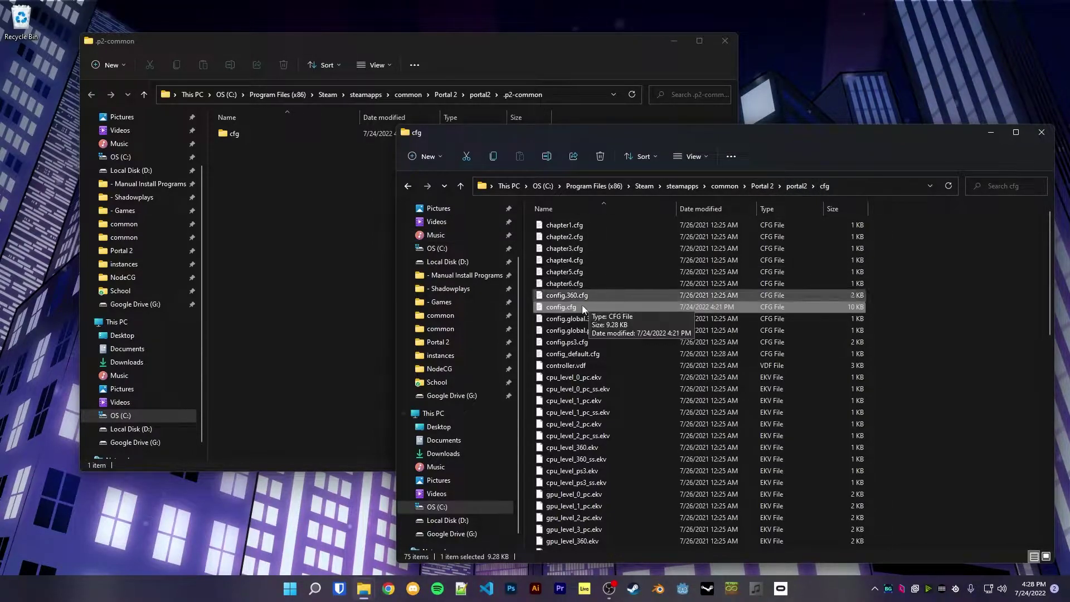
pyautogui.click(311, 214)
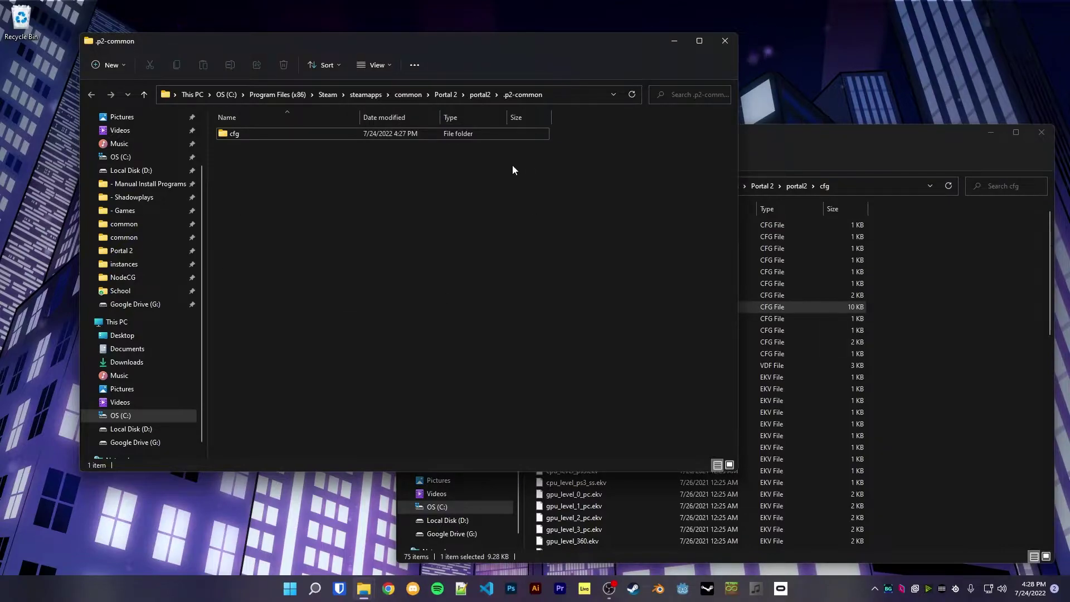
pyautogui.click(1028, 289)
pyautogui.click(604, 310)
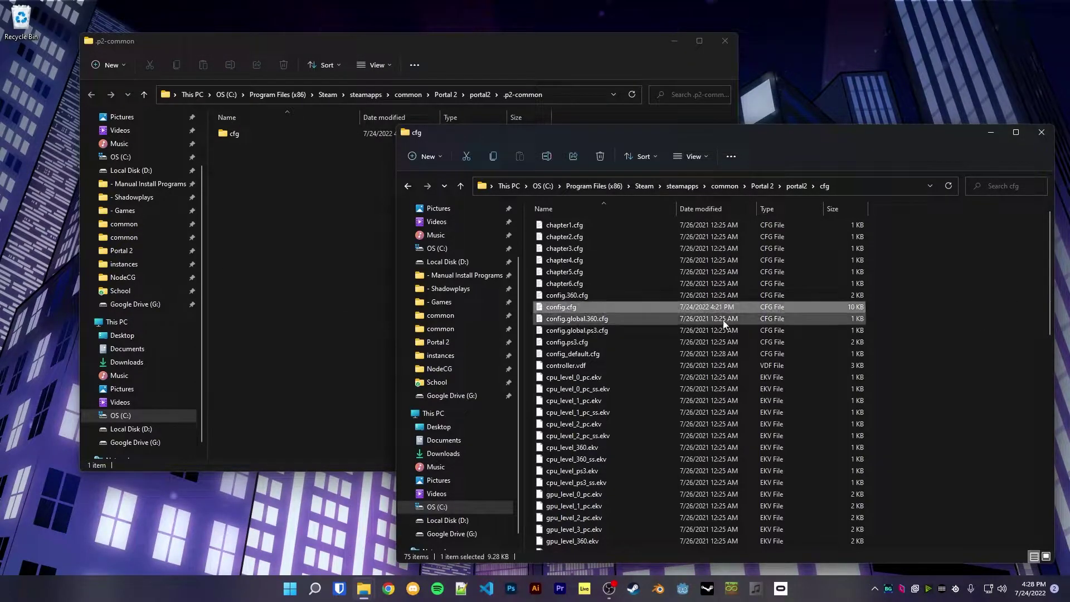
pyautogui.hotkey('ctrl', 'c')
pyautogui.hotkey('ctrl', 'v')
pyautogui.press('F2')
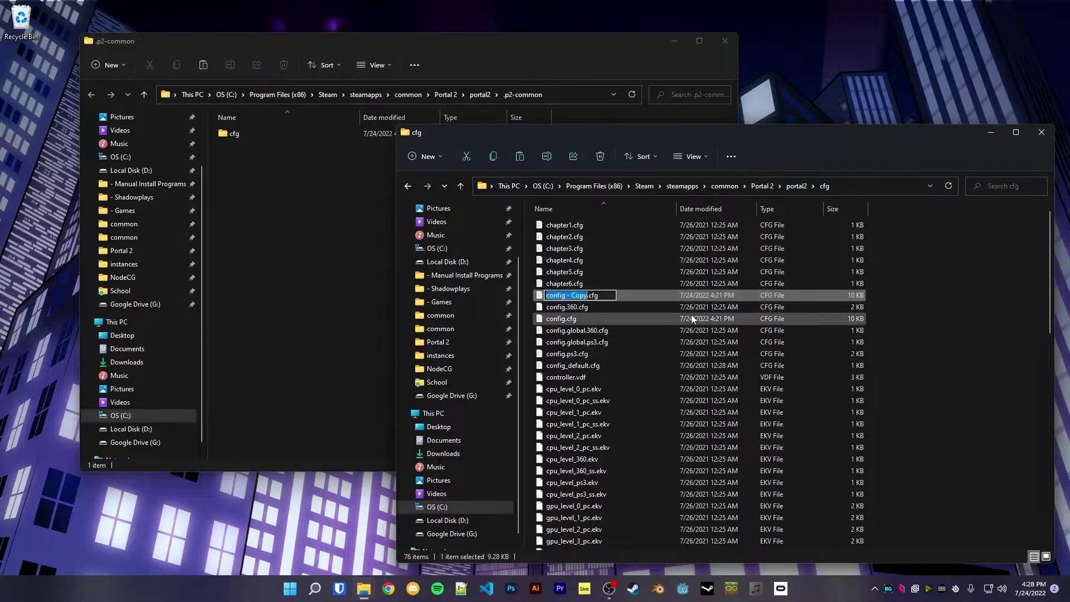
pyautogui.write('binds')
pyautogui.press('Return')
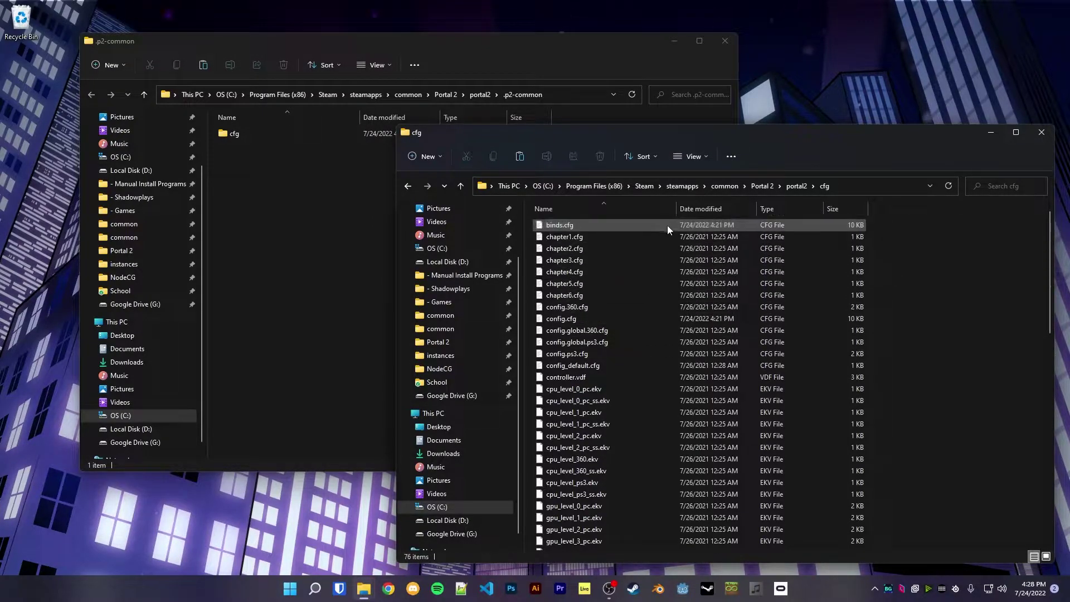
pyautogui.moveTo(552, 225); pyautogui.dragTo(349, 231)
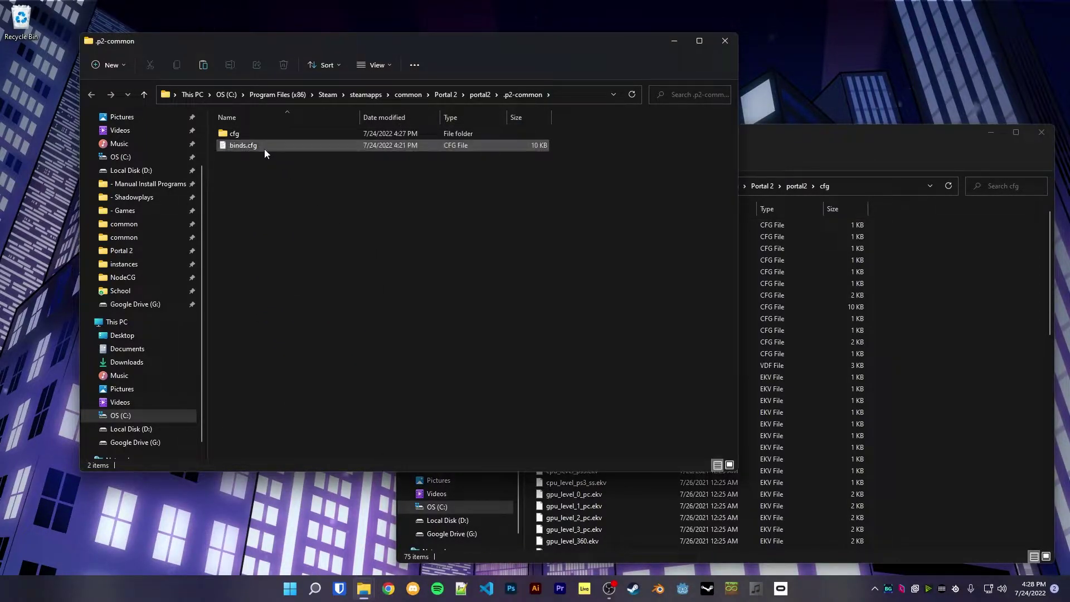
pyautogui.moveTo(265, 150); pyautogui.dragTo(249, 132)
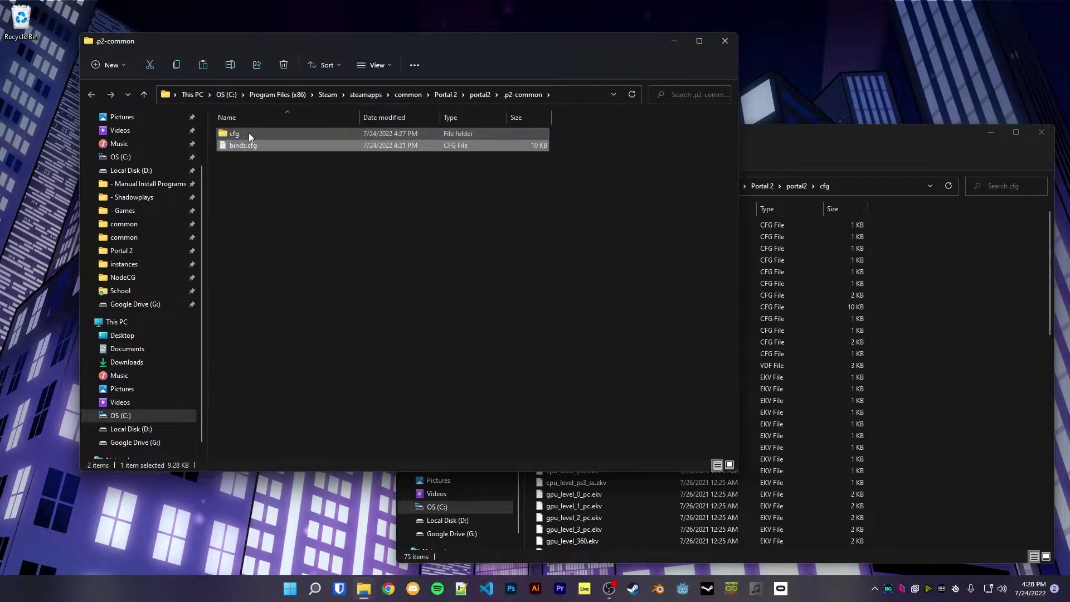
pyautogui.doubleClick(248, 133)
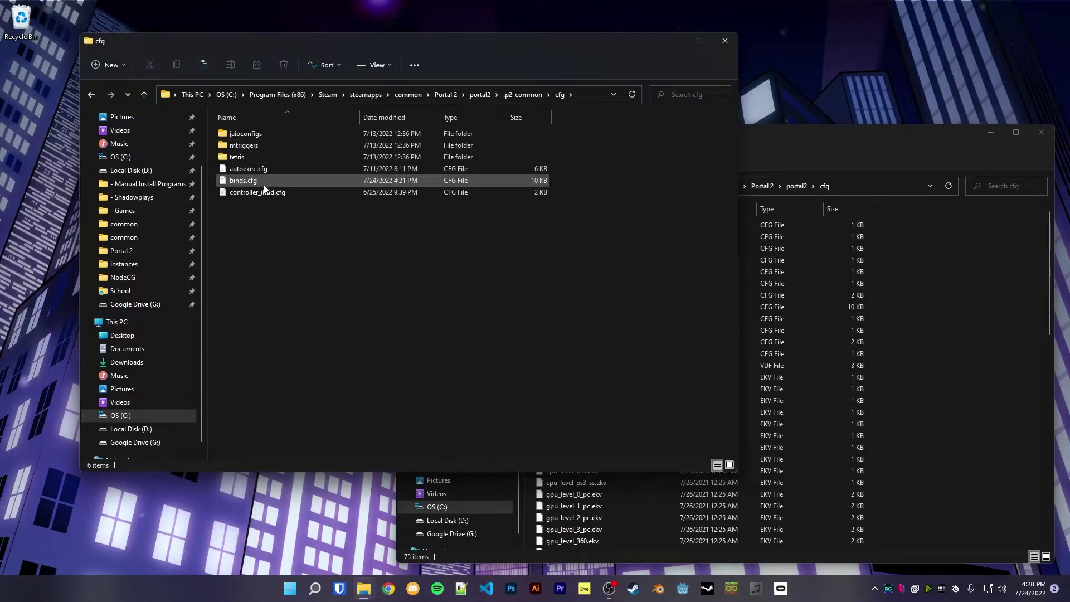
pyautogui.click(246, 184)
pyautogui.click(246, 184)
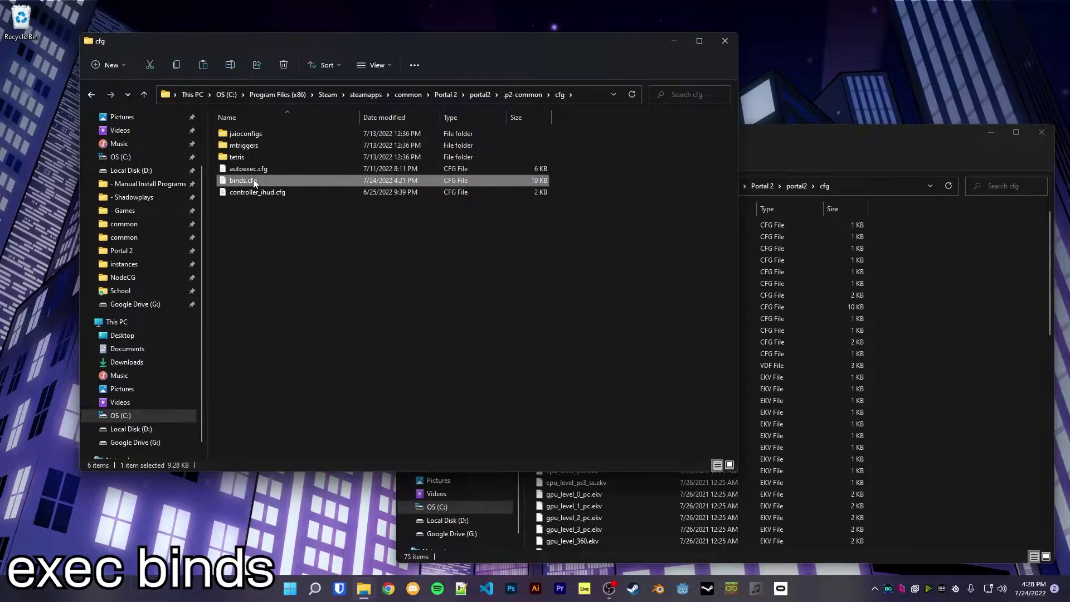
pyautogui.press('Delete')
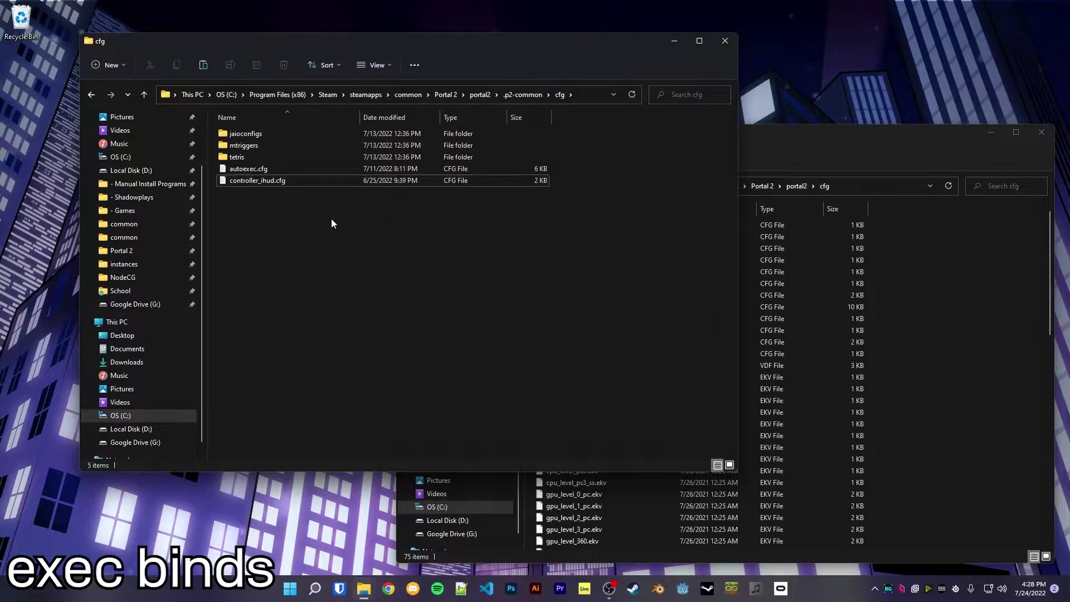
pyautogui.click(828, 133)
pyautogui.click(508, 95)
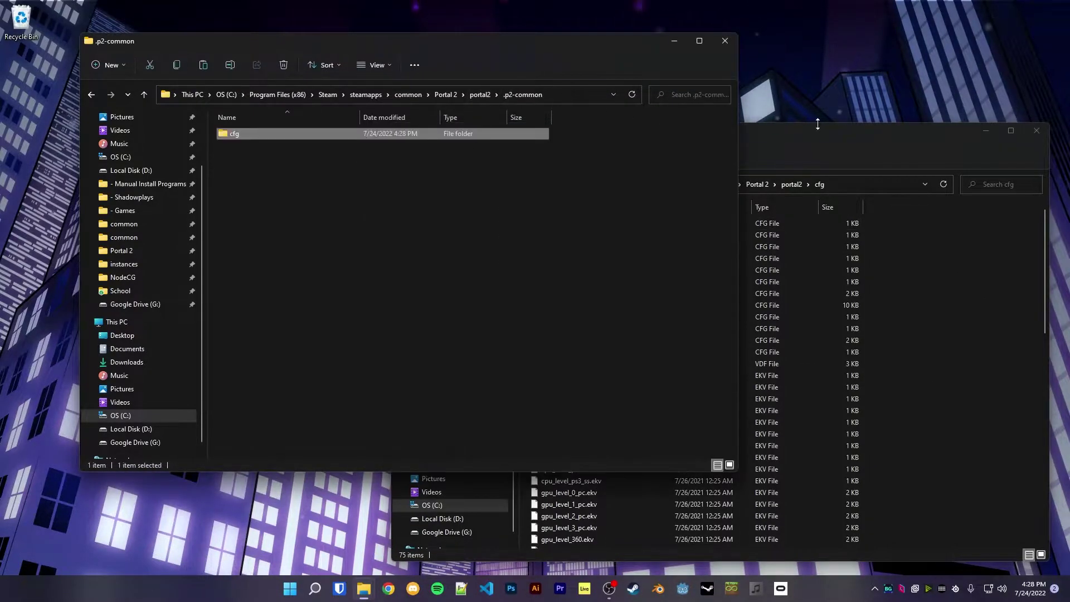
# Move sar.dll and sarci.dll from the Portal 2 game folder into .p2-common.
pyautogui.click(786, 170)
pyautogui.click(757, 185)
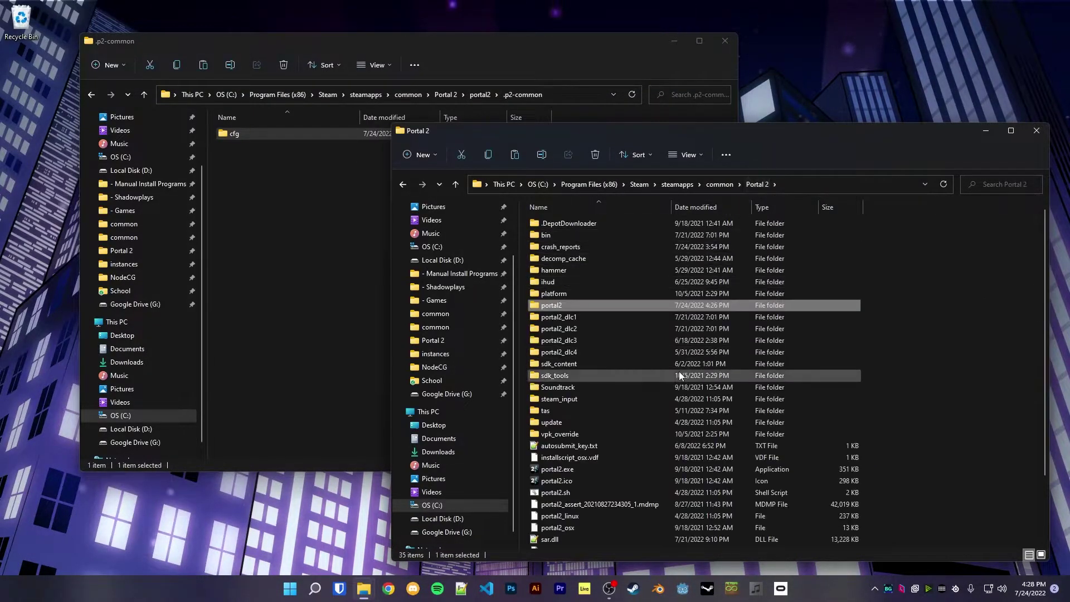
pyautogui.scroll(-2, 663, 356)
pyautogui.click(551, 460)
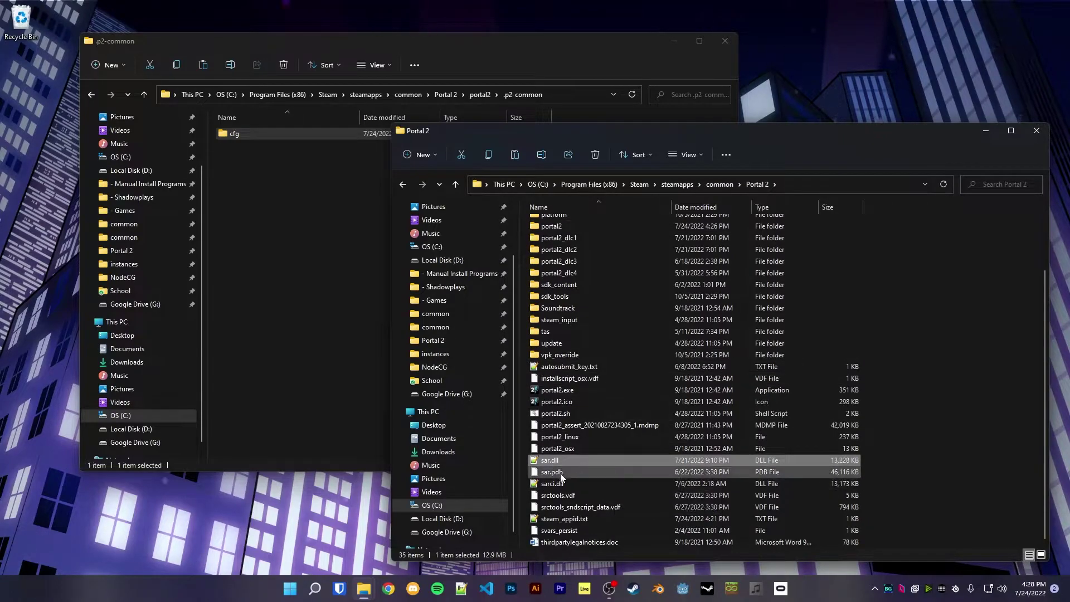
pyautogui.keyDown('ctrl'); pyautogui.click(551, 483); pyautogui.keyUp('ctrl')
pyautogui.moveTo(551, 483); pyautogui.dragTo(332, 119)
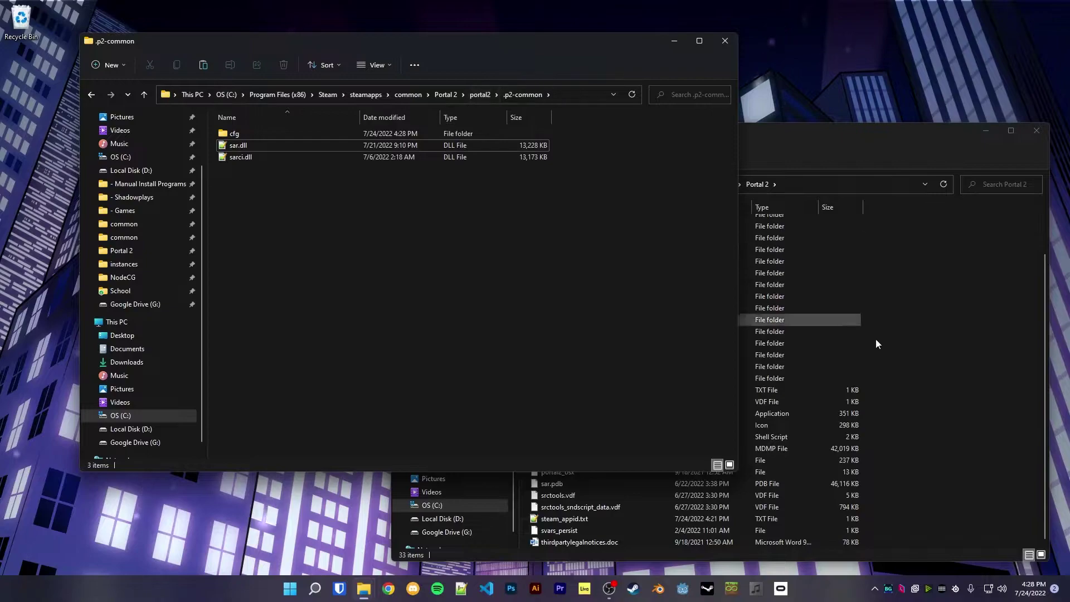
# Refresh the Portal 2 folder listing and select sar.pdb.
pyautogui.click(988, 376)
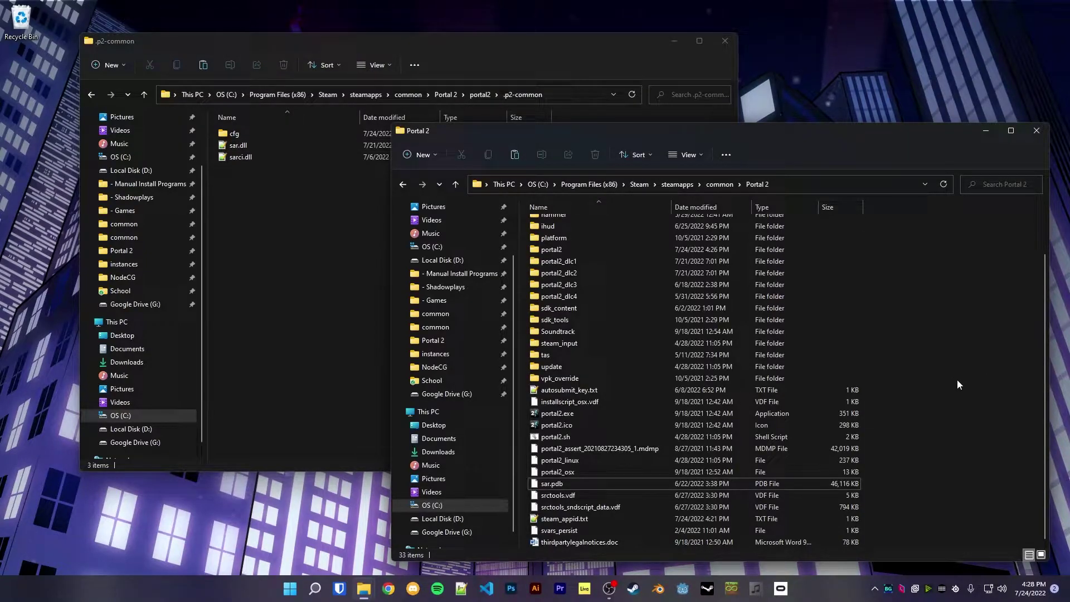
pyautogui.click(563, 485)
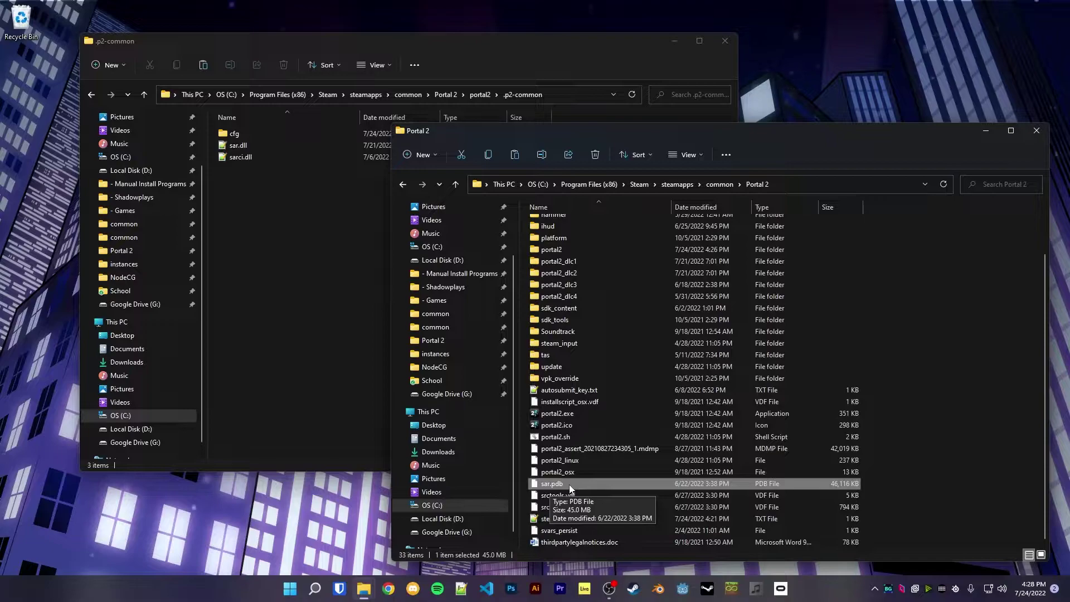
pyautogui.click(387, 238)
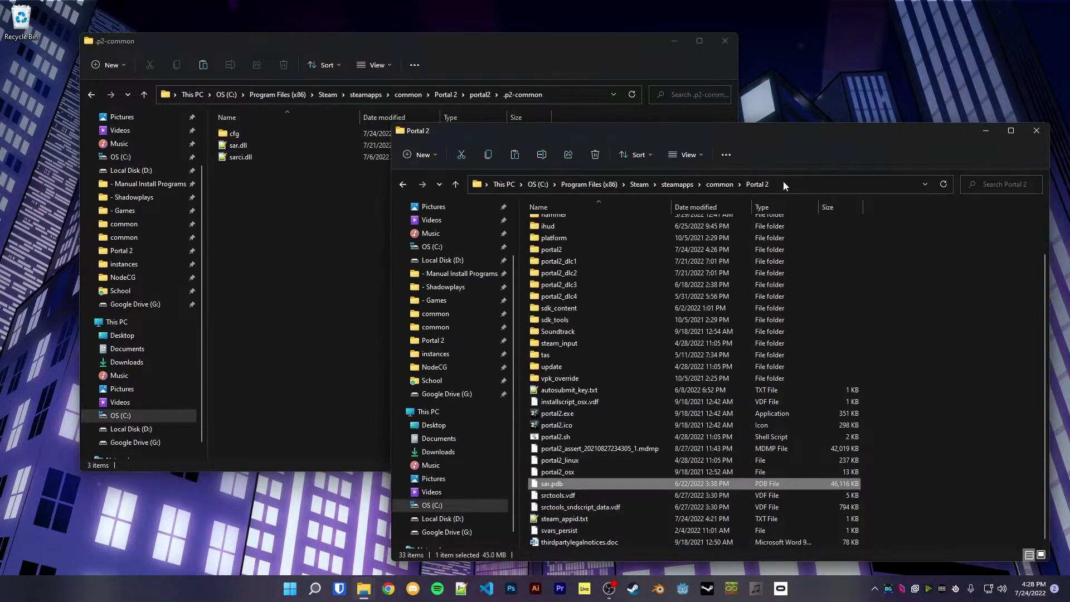
pyautogui.click(757, 185)
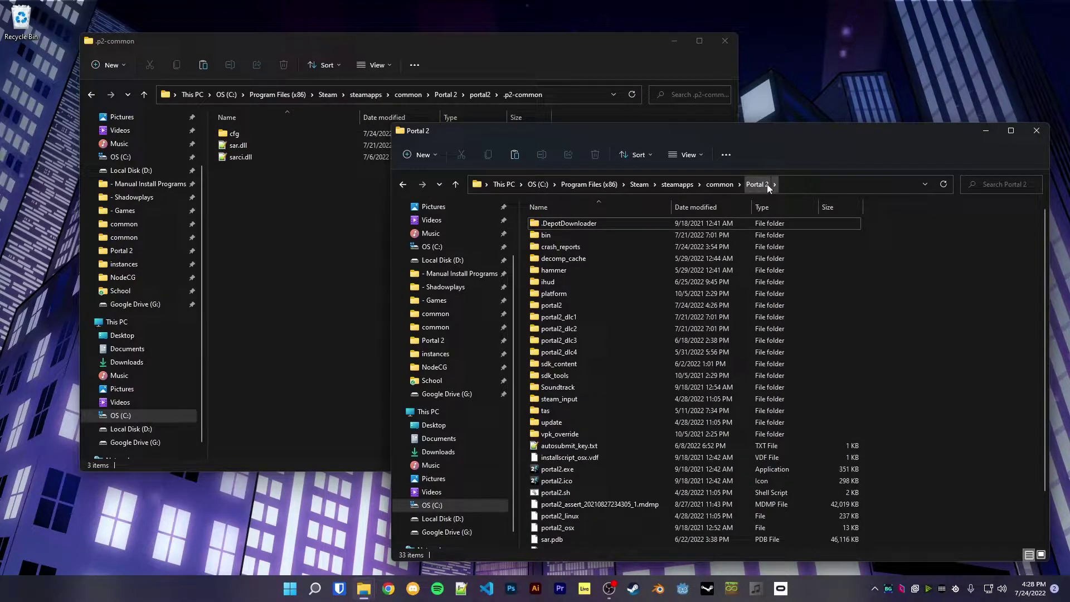
pyautogui.scroll(-3, 689, 489)
pyautogui.click(585, 483)
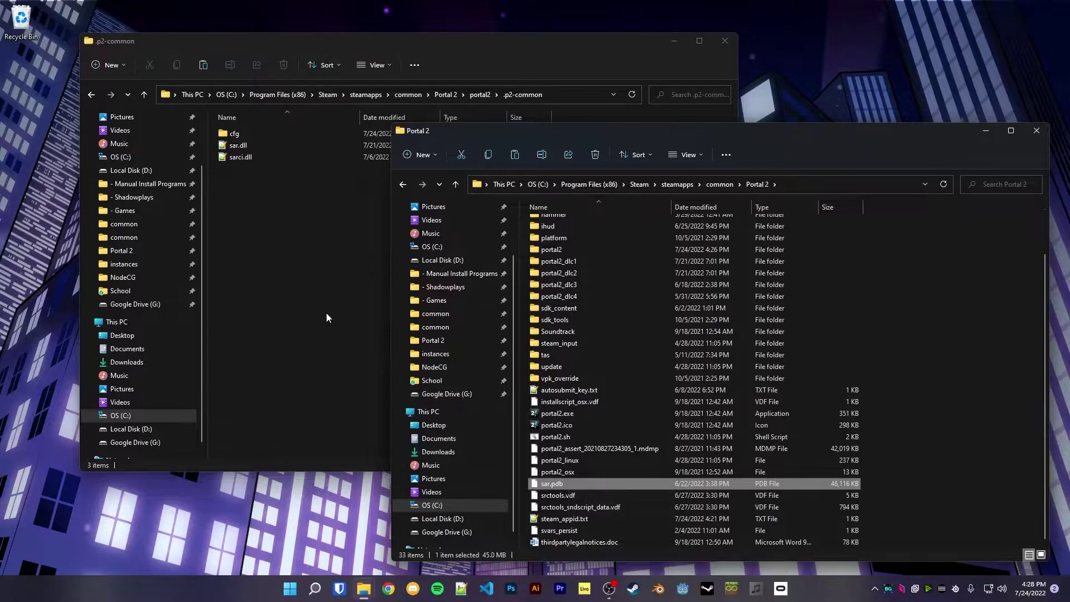
# Launch Portal 2 from its Steam library page.
pyautogui.click(633, 588)
pyautogui.click(227, 76)
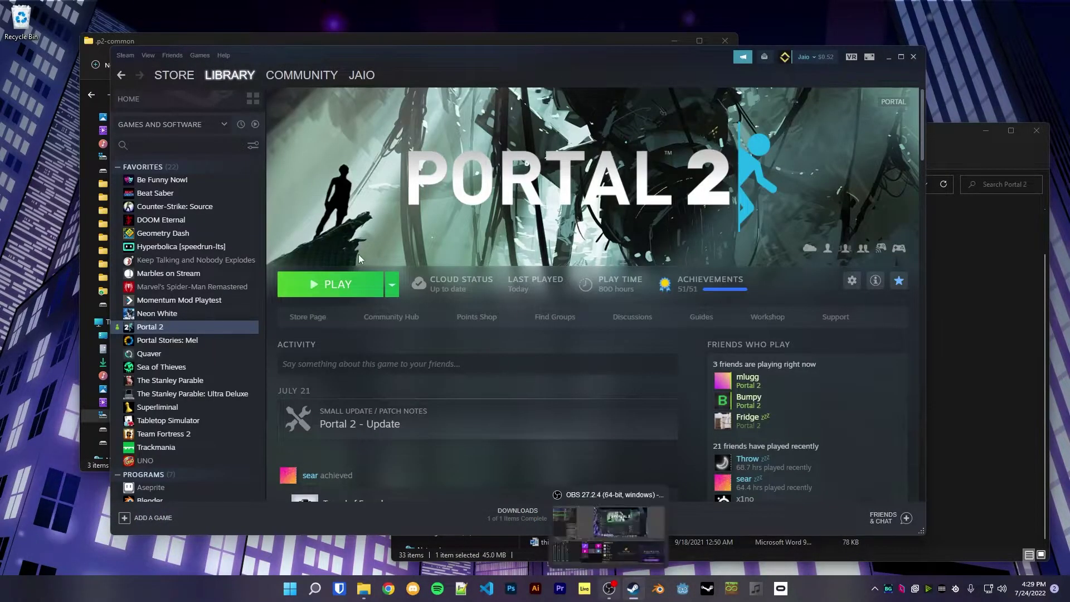
pyautogui.click(357, 278)
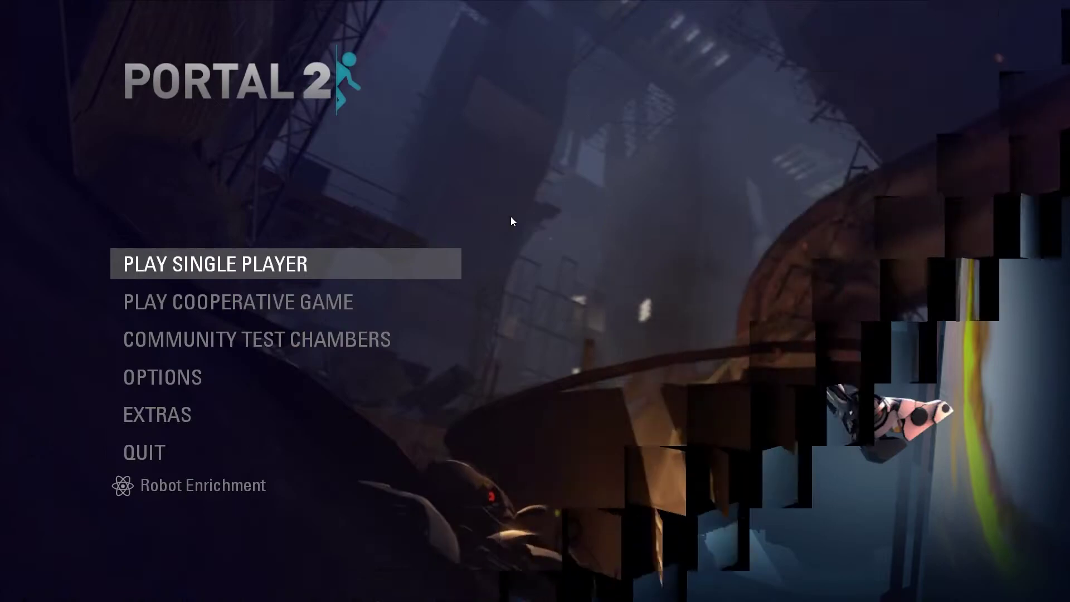
# Run sar_about twice in the developer console, then switch back to the desktop.
pyautogui.write('sa')
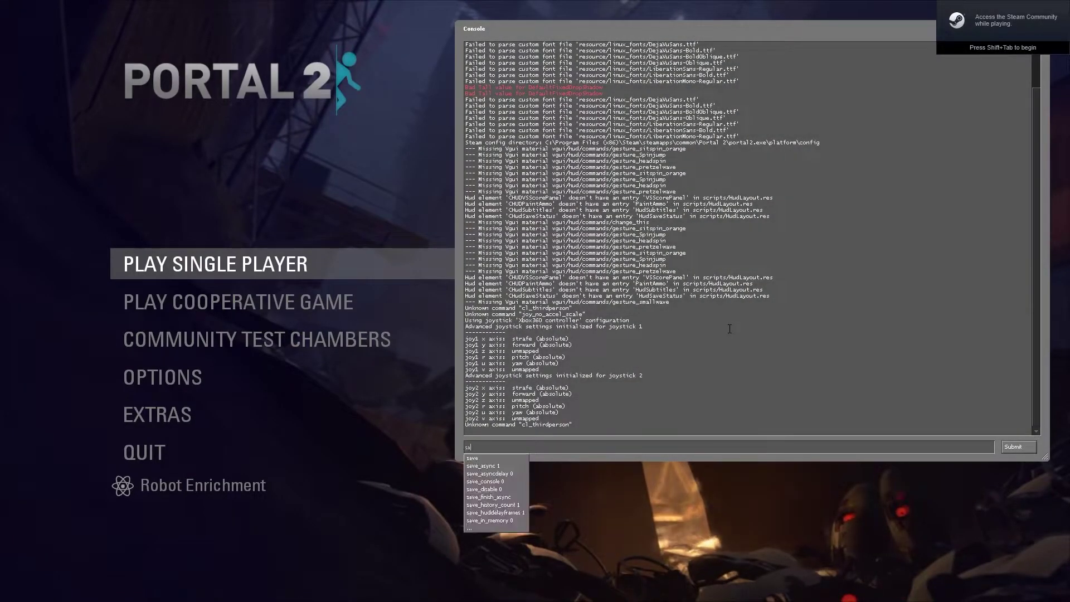
pyautogui.write('r_about')
pyautogui.press('Return')
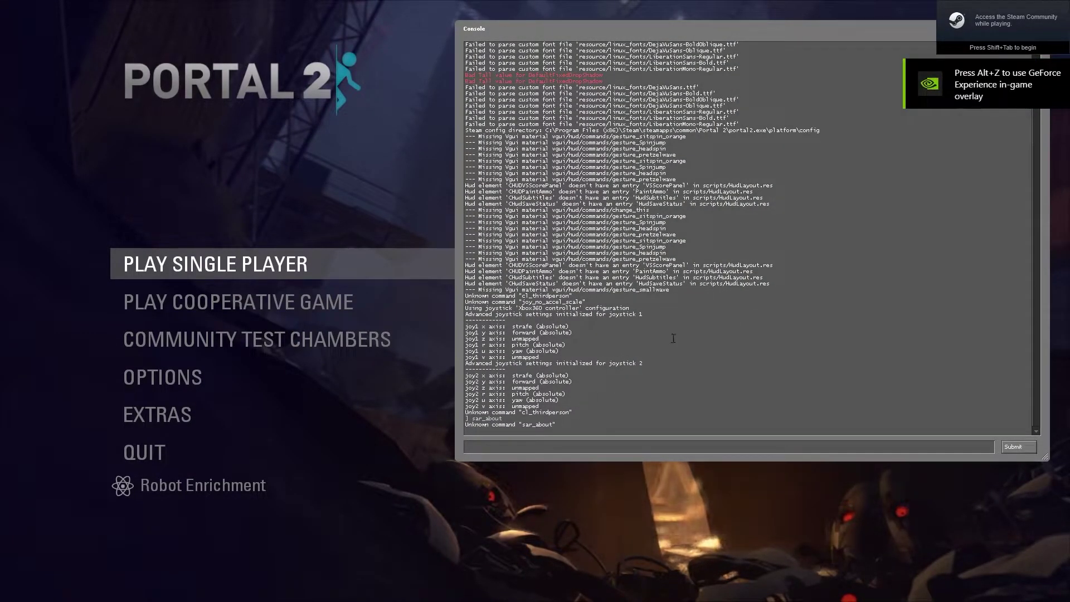
pyautogui.press('Up')
pyautogui.press('Return')
pyautogui.hotkey('alt', 'Tab')
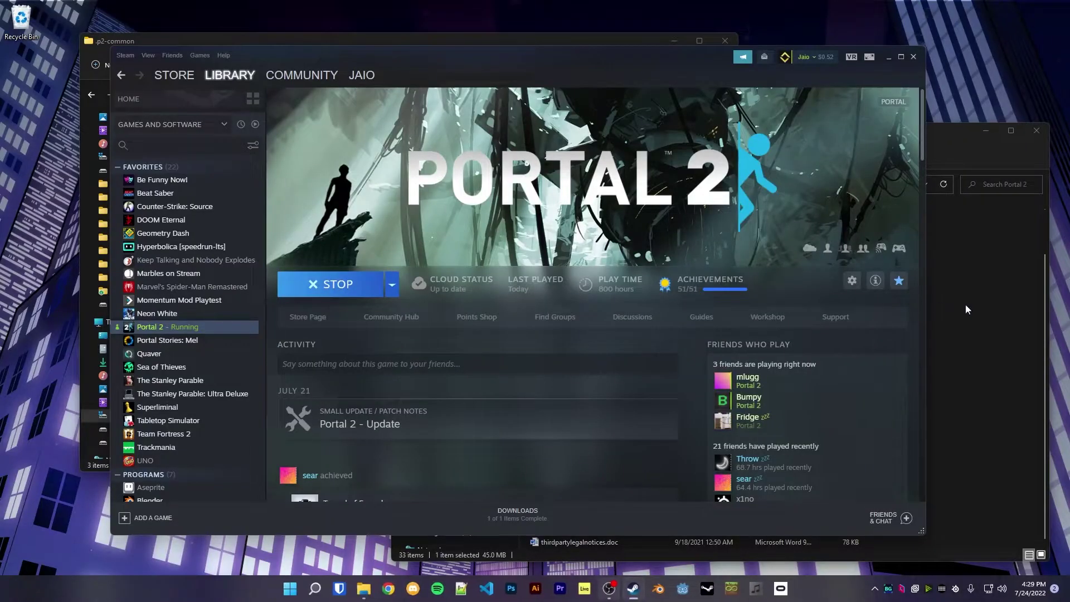
# Open Portal 2's gameinfo.txt from the portal2 folder in Notepad++.
pyautogui.click(917, 57)
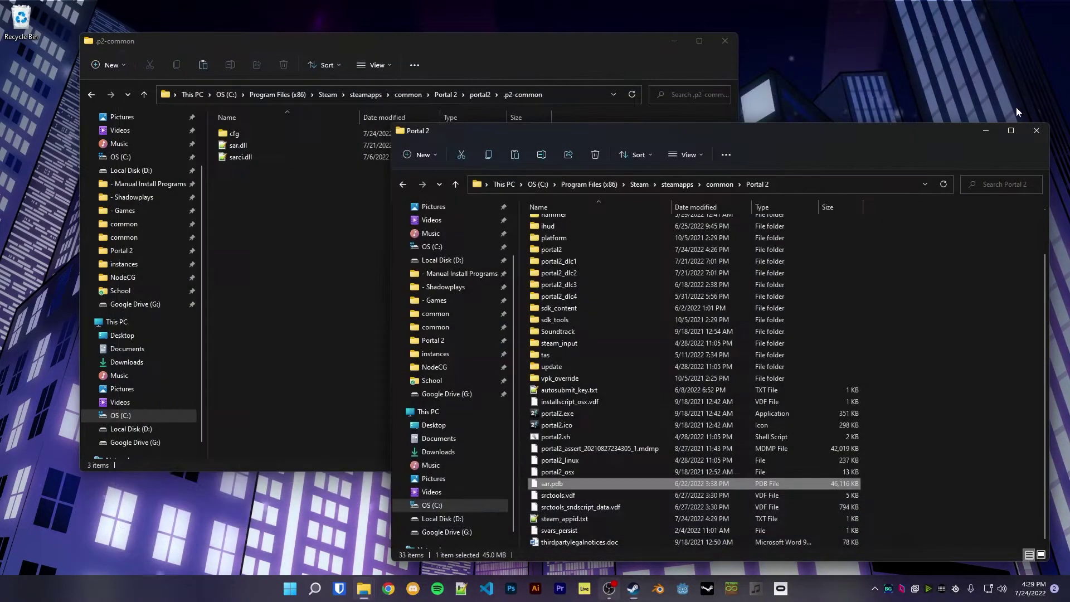
pyautogui.click(733, 45)
pyautogui.moveTo(724, 132); pyautogui.dragTo(568, 72)
pyautogui.scroll(2, 423, 223)
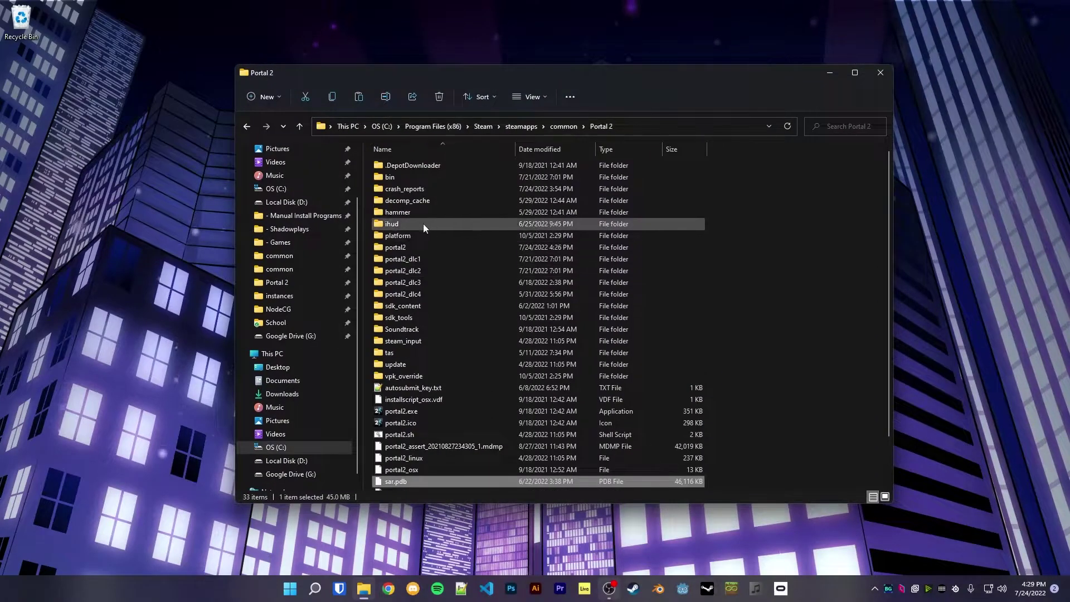
pyautogui.doubleClick(398, 248)
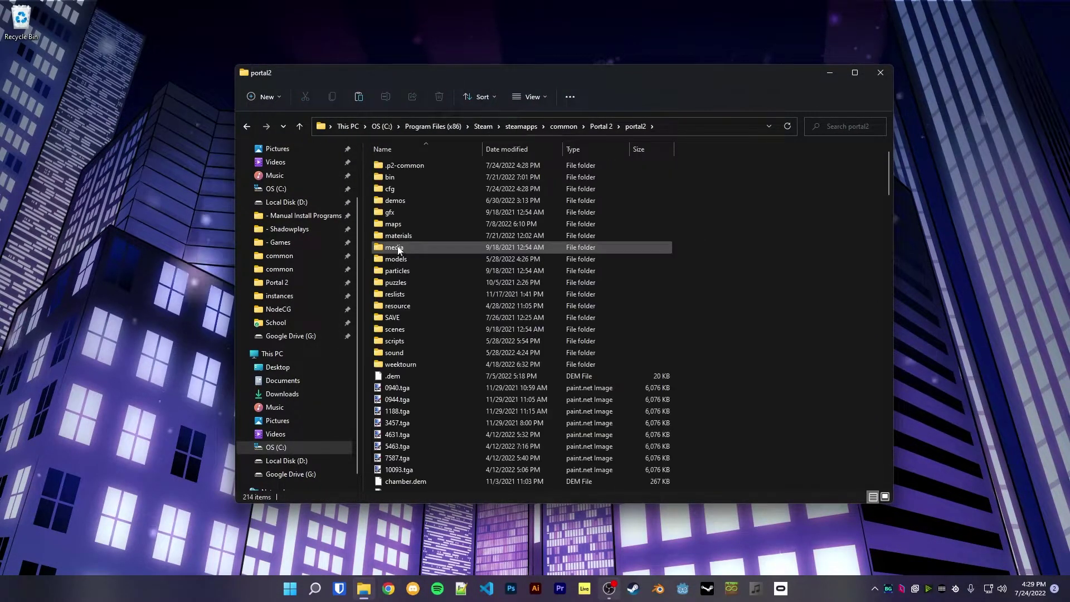
pyautogui.scroll(-6, 397, 249)
pyautogui.click(398, 310)
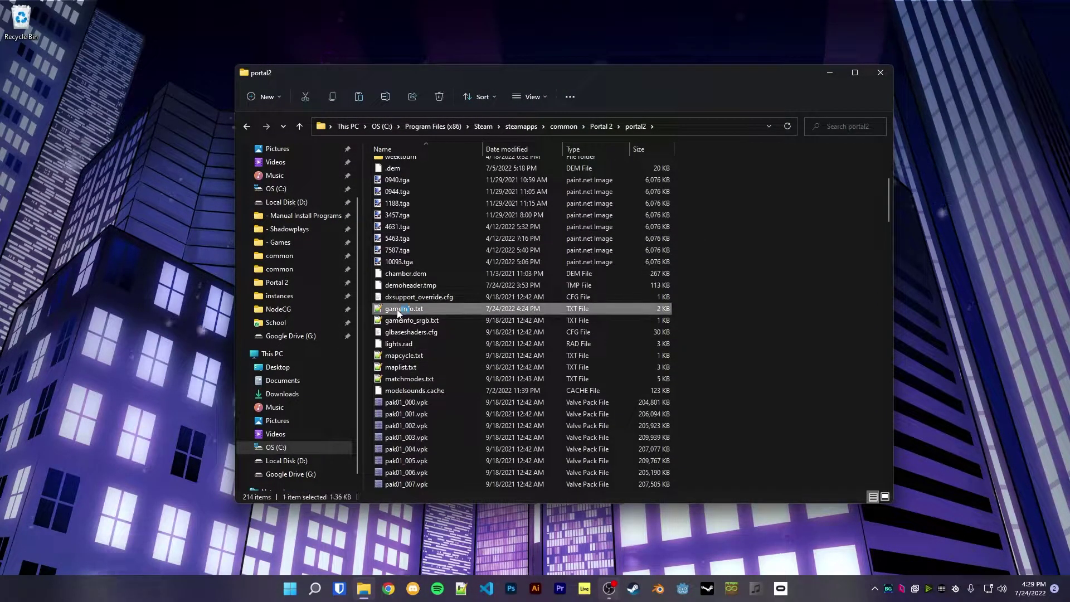
pyautogui.doubleClick(398, 310)
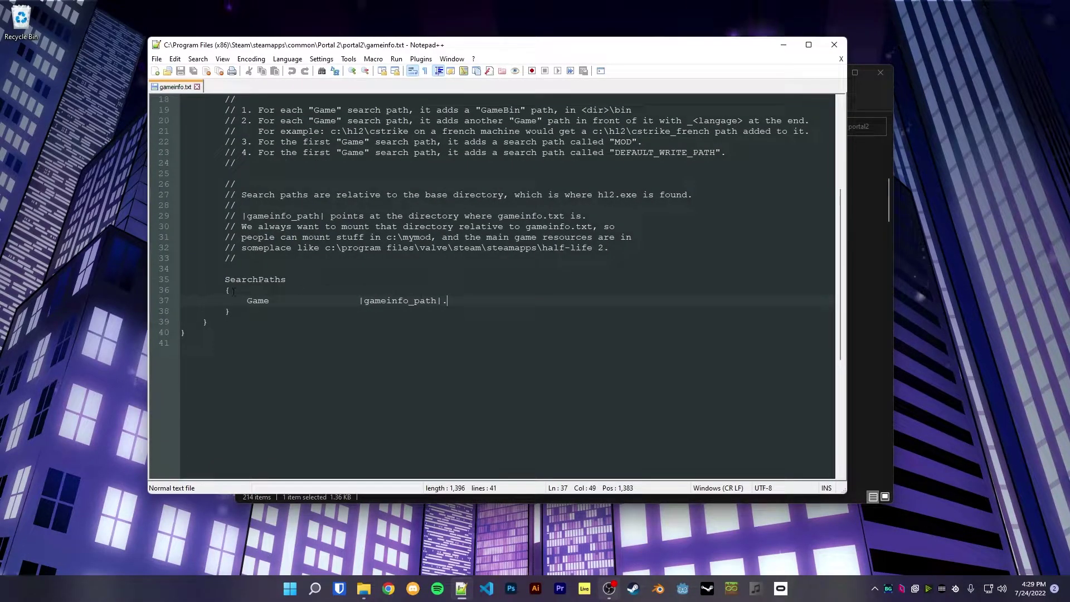
# Begin a second Game line (line 38) under SearchPaths, below the |gameinfo_path|. entry.
pyautogui.moveTo(264, 300); pyautogui.dragTo(428, 301)
pyautogui.moveTo(224, 280); pyautogui.dragTo(257, 279)
pyautogui.doubleClick(257, 279)
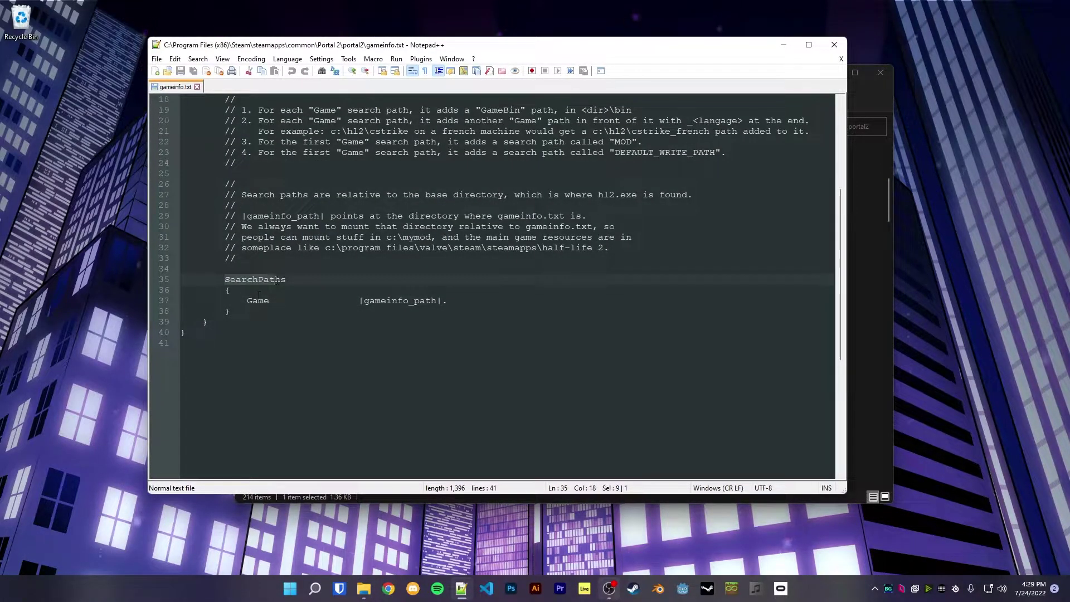
pyautogui.press('Return')
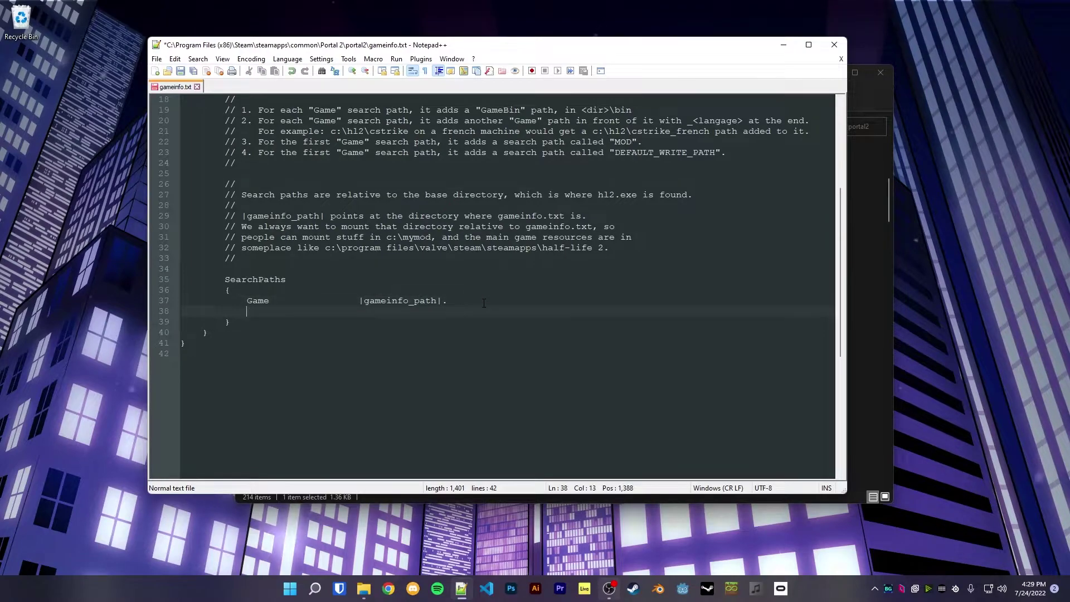
pyautogui.write('Game')
pyautogui.press('Tab')
pyautogui.press('Tab')
pyautogui.press('Tab')
pyautogui.press('Tab')
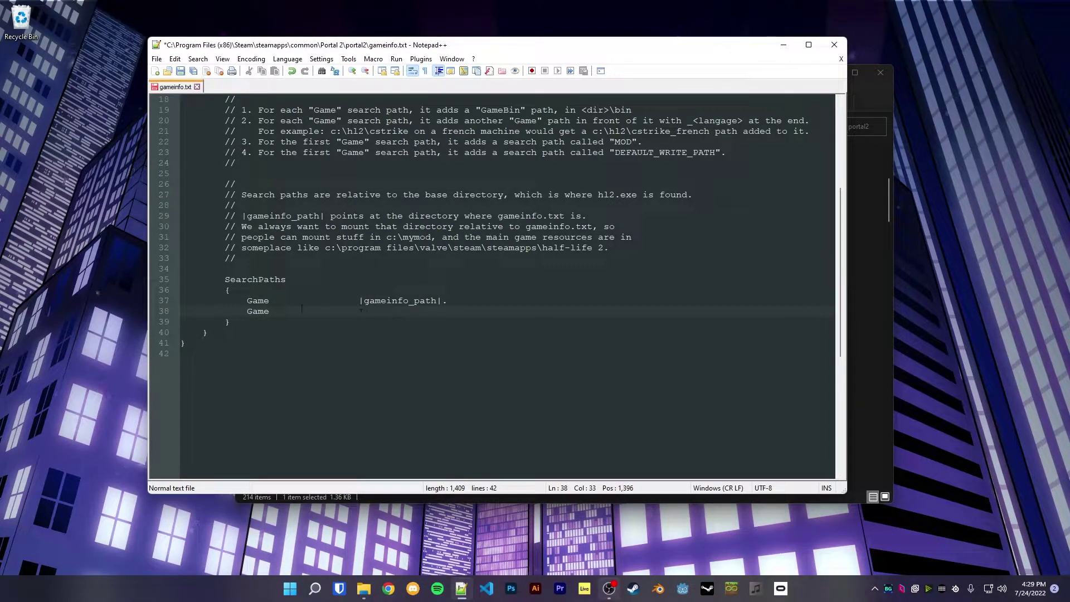
pyautogui.doubleClick(250, 310)
pyautogui.click(390, 313)
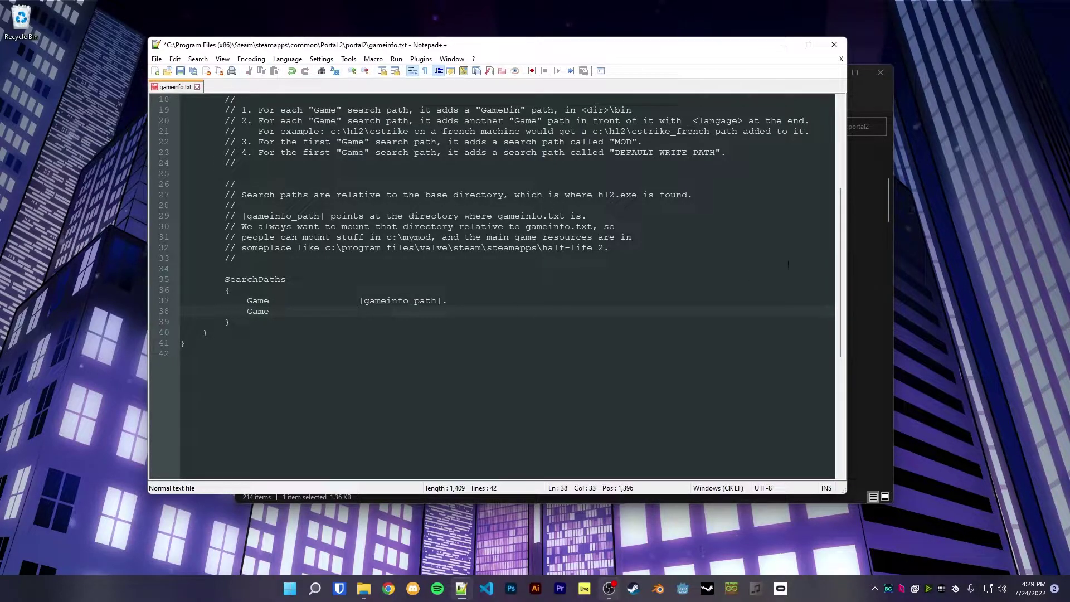
pyautogui.keyDown('shift'); pyautogui.click(270, 311); pyautogui.keyUp('shift')
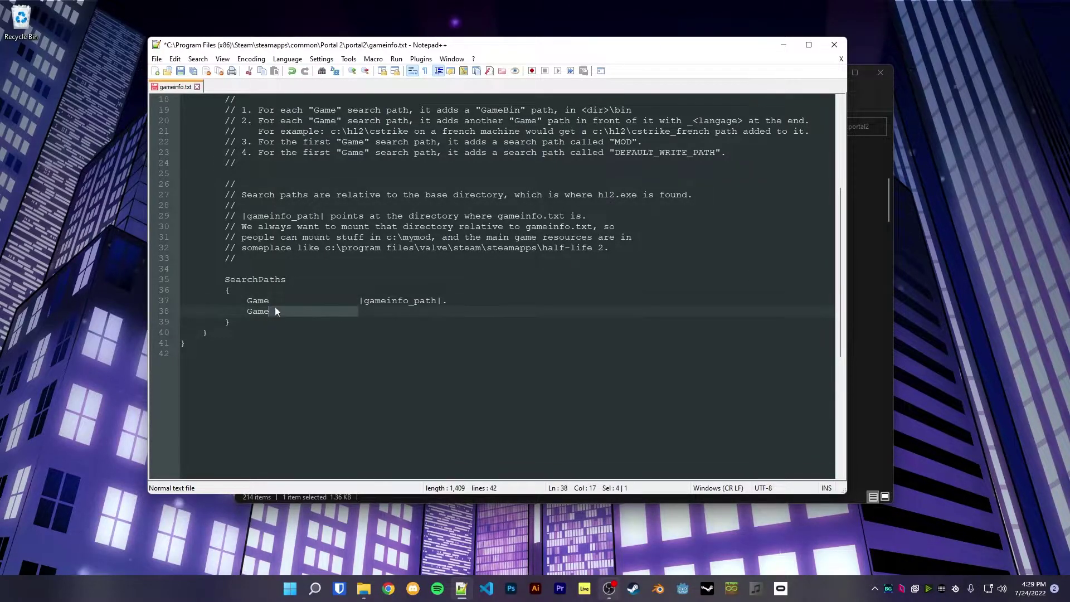
# Open the .p2-common folder and copy its full path from the address bar.
pyautogui.click(868, 286)
pyautogui.doubleClick(454, 165)
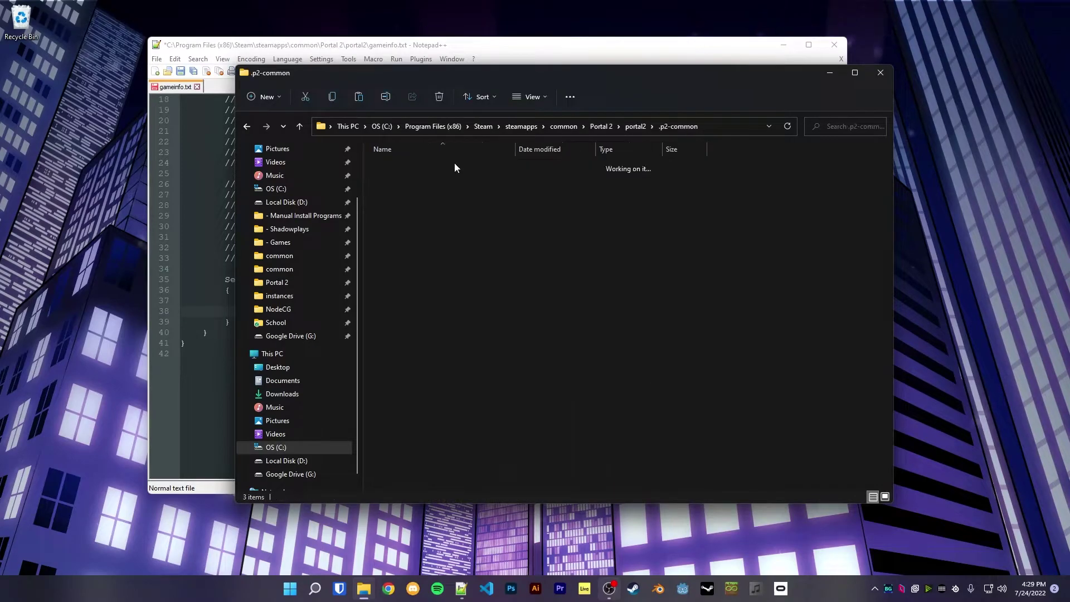
pyautogui.click(723, 126)
pyautogui.write('"C:\\Program Files (x86)\\Steam\\steamapps\\common\\Portal 2\\portal2\\cfg\\config.cfg"')
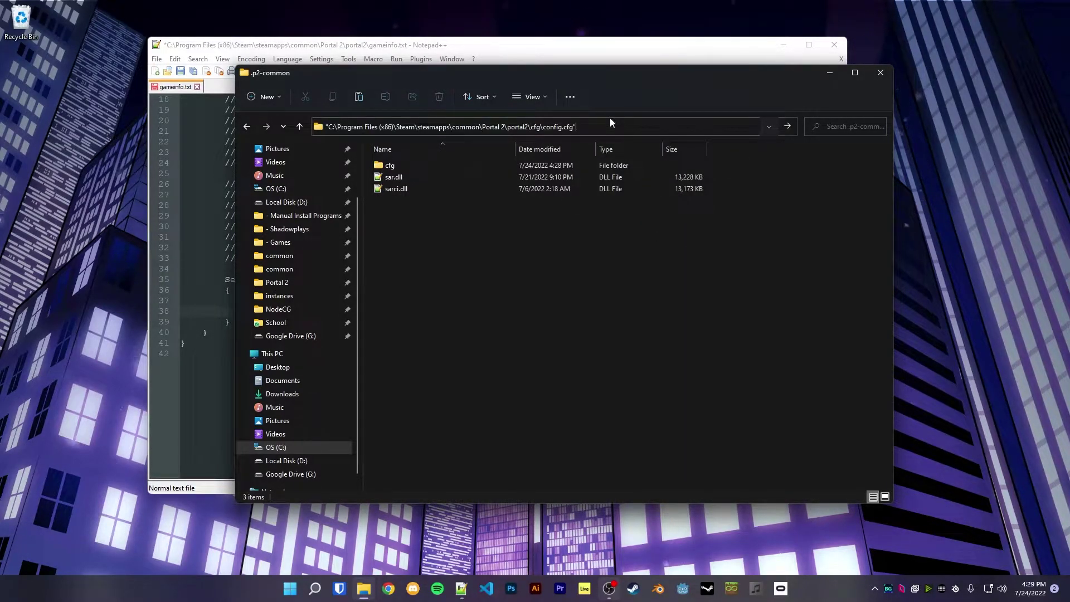
pyautogui.hotkey('ctrl', 'a')
# Paste the .p2-common path inside the quotes on line 38 and save gameinfo.txt.
pyautogui.hotkey('alt', 'Tab')
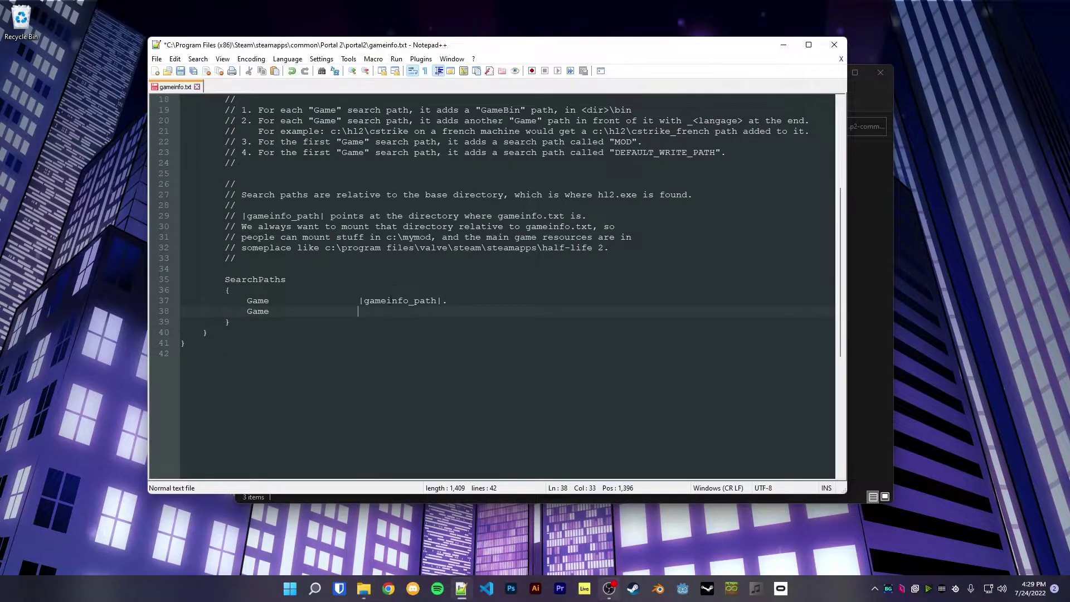
pyautogui.hotkey('ctrl', 'v')
pyautogui.hotkey('ctrl', 'z')
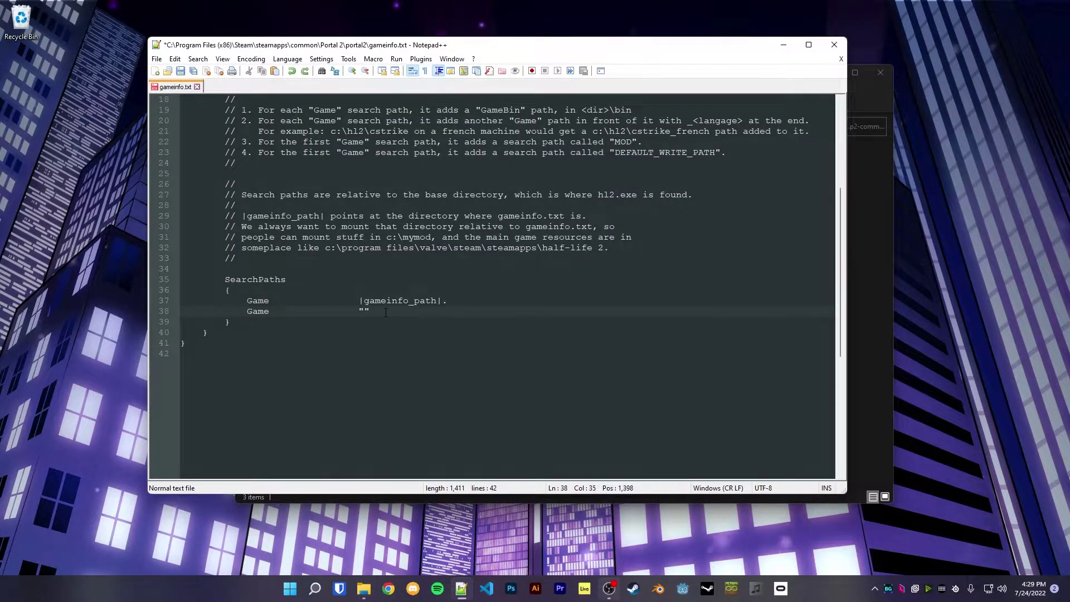
pyautogui.write('C:\\Program Files (x86)\\Steam\\steamapps\\common\\Portal 2\\portal2\\.p2-common"')
pyautogui.hotkey('ctrl', 's')
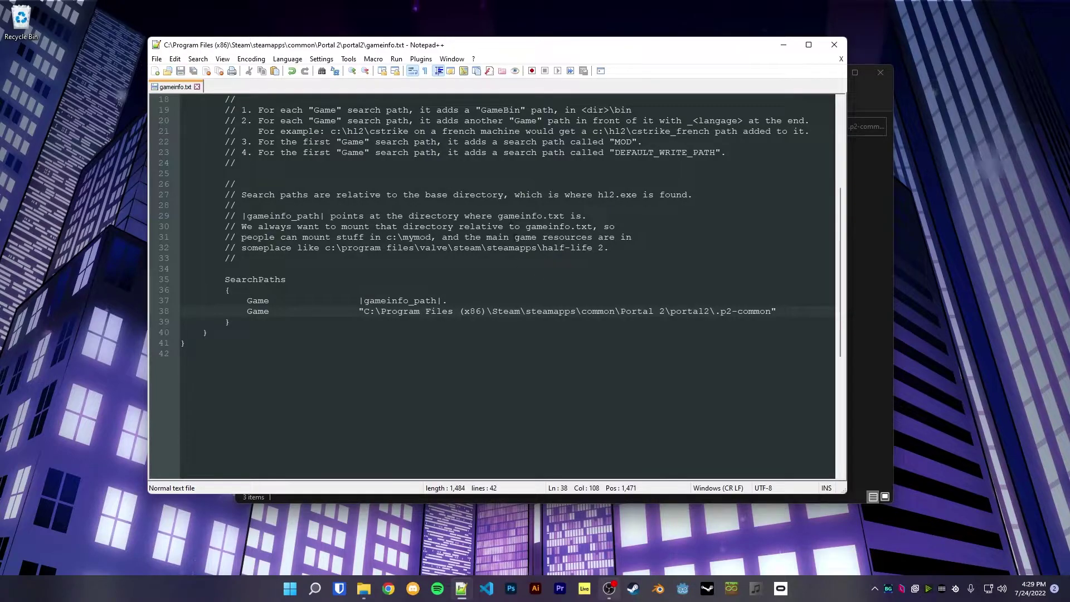
pyautogui.press('Down')
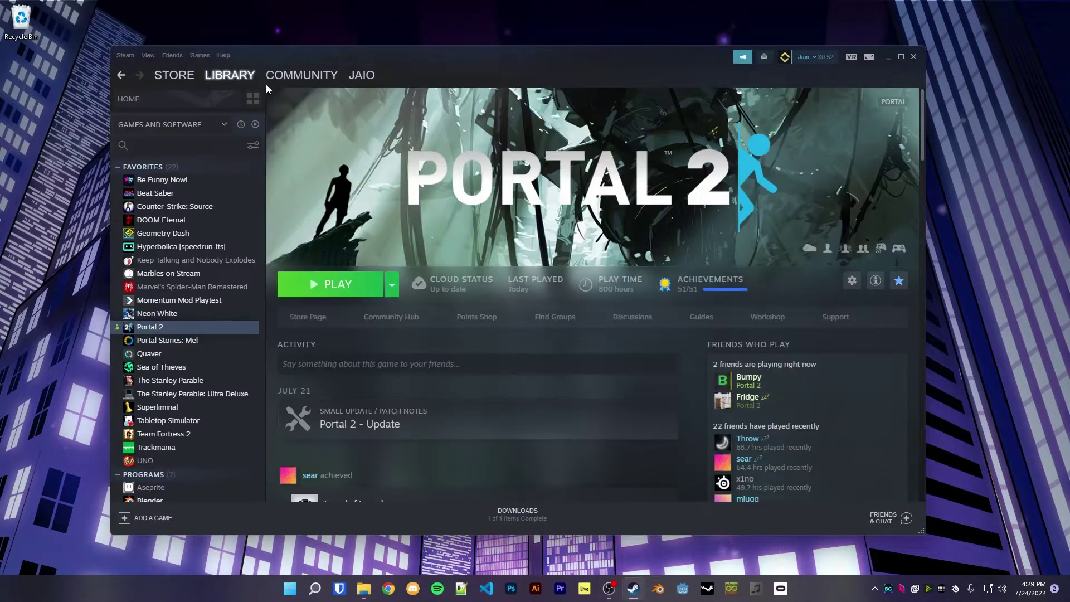
# Relaunch Portal 2 and run sar_about in the console to confirm SAR loads.
pyautogui.click(346, 291)
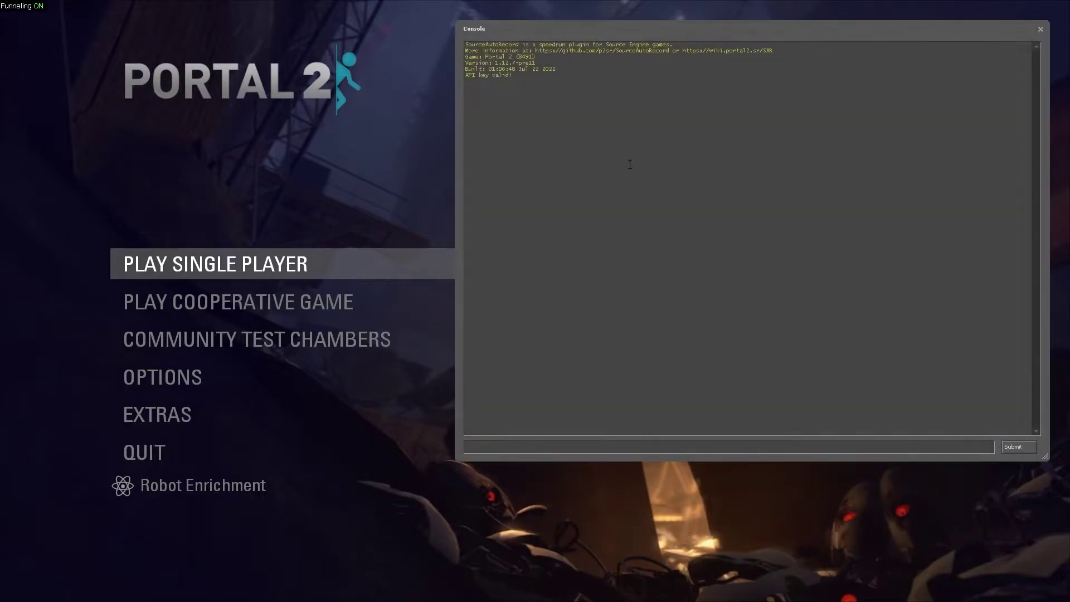
pyautogui.write('sar_abo')
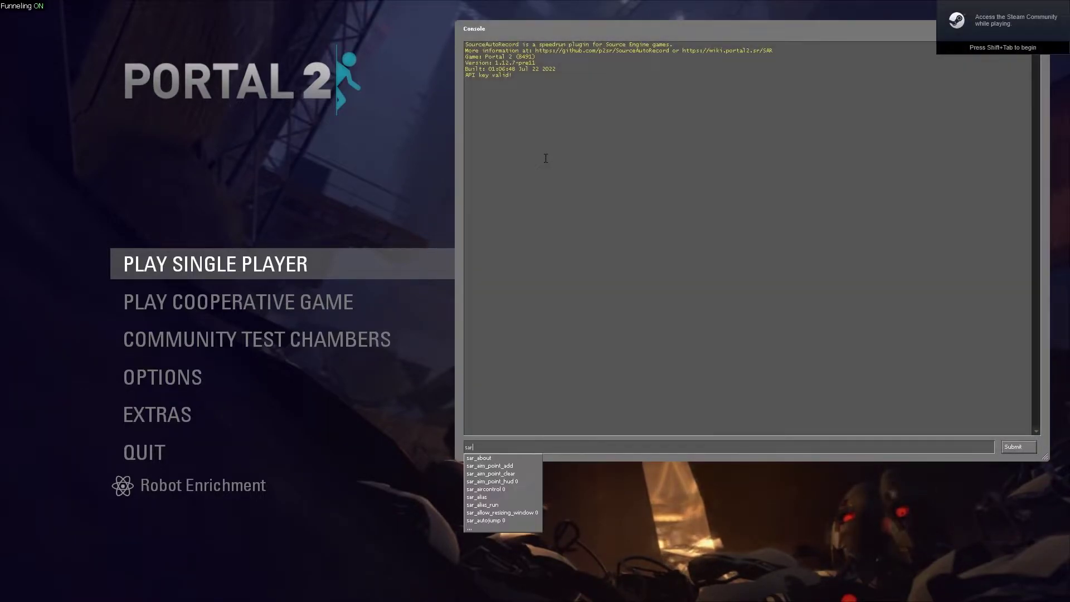
pyautogui.write('ut')
pyautogui.press('Return')
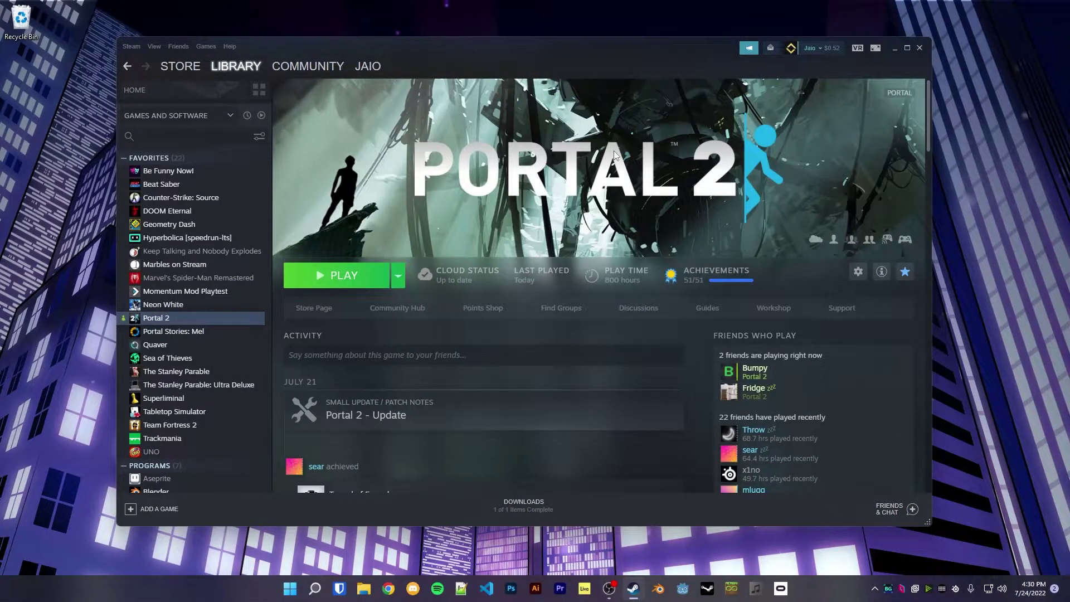
# Open Portal Stories: Mel's install folder through Manage > Browse local files in Steam.
pyautogui.click(206, 330)
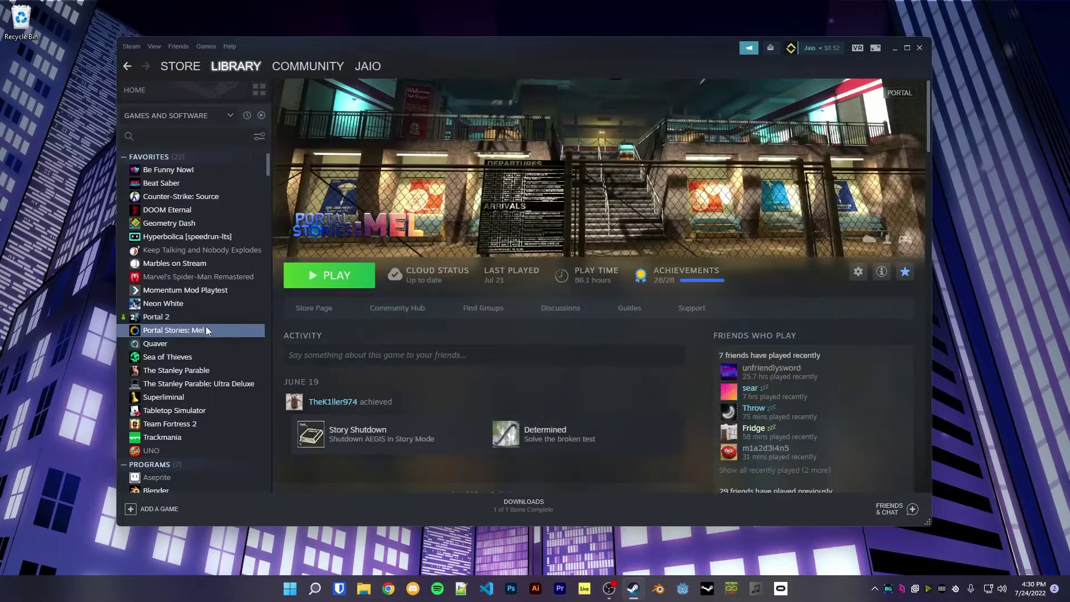
pyautogui.scroll(-5, 205, 328)
pyautogui.scroll(-1, 206, 326)
pyautogui.scroll(1, 206, 326)
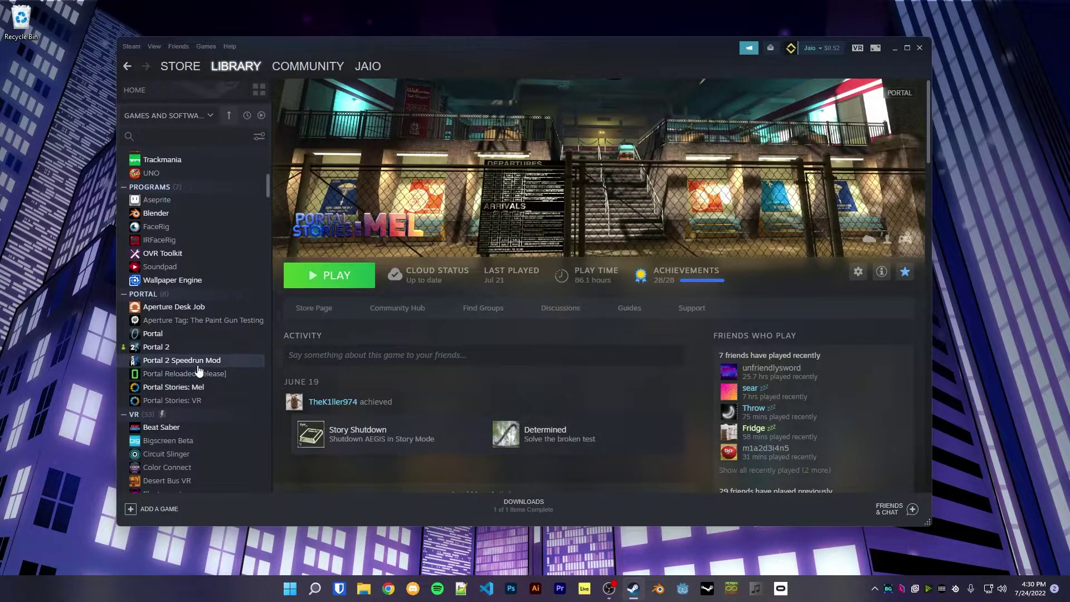
pyautogui.click(199, 362)
pyautogui.scroll(5, 199, 361)
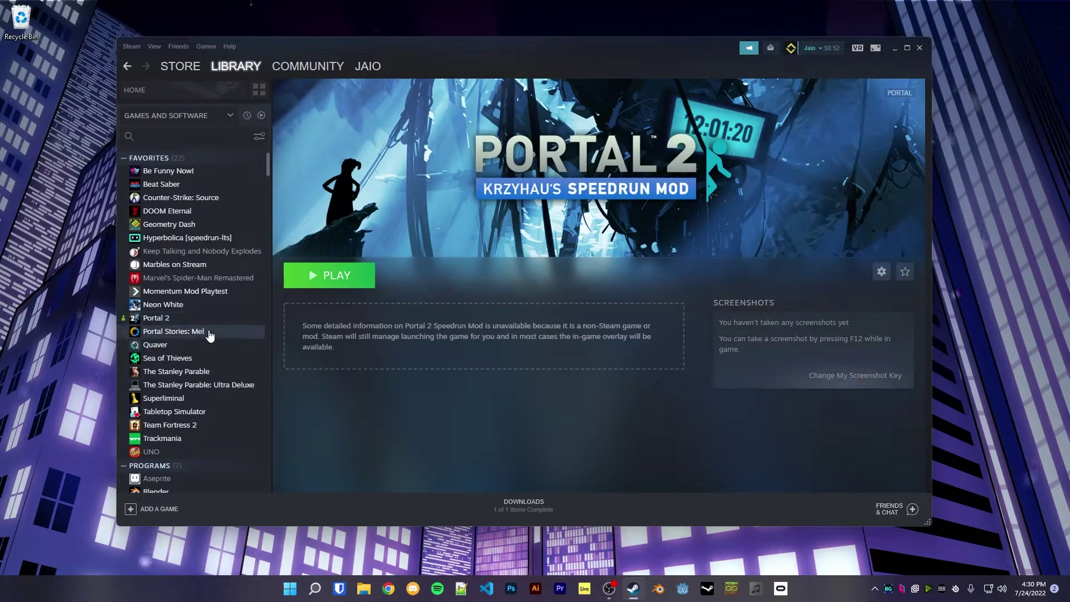
pyautogui.click(197, 332)
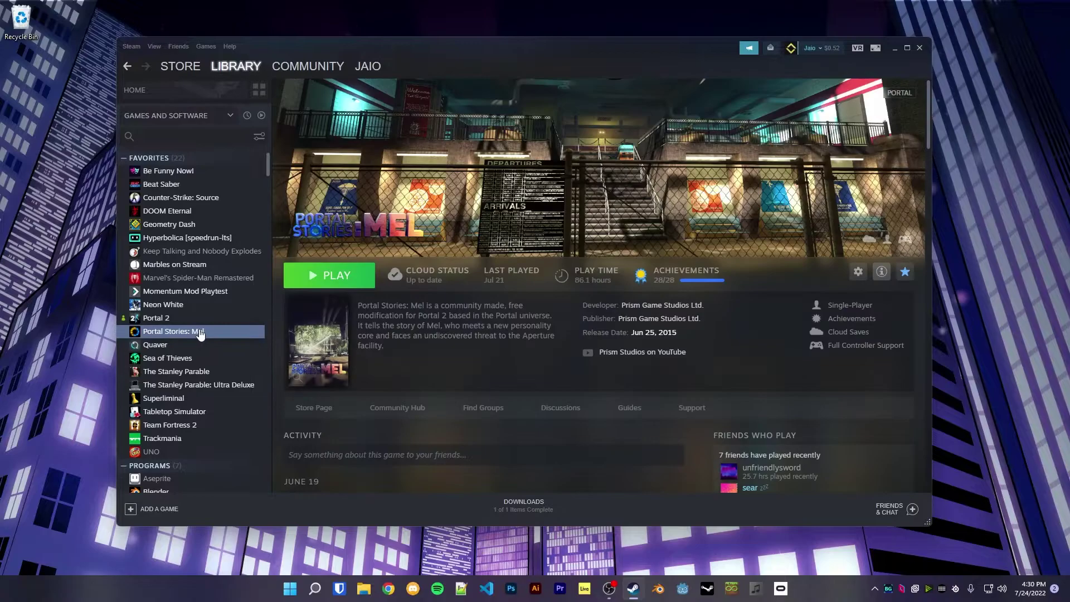
pyautogui.click(881, 272)
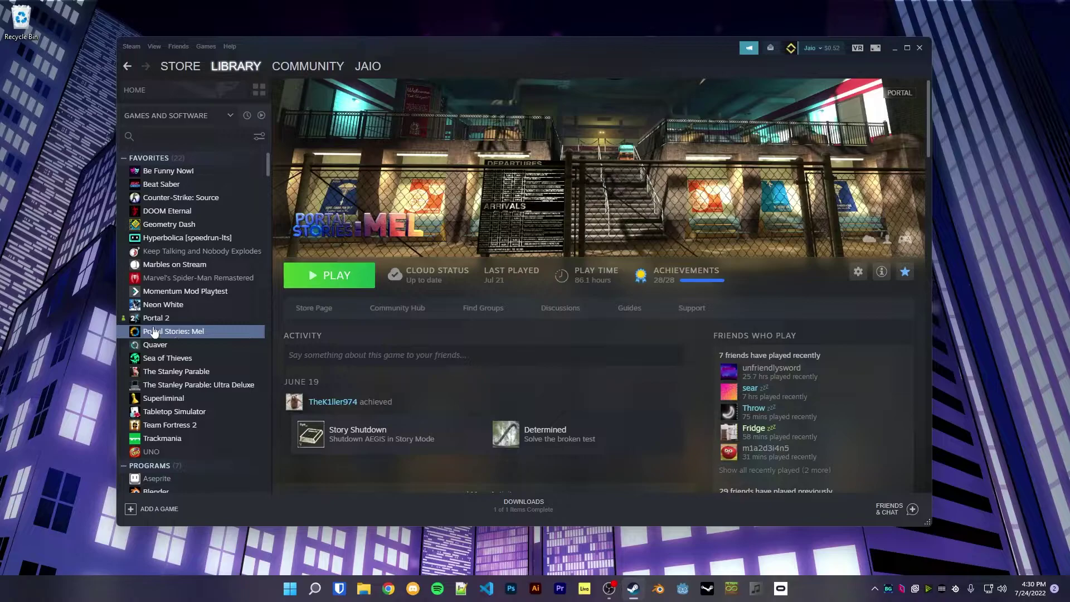
pyautogui.rightClick(191, 333)
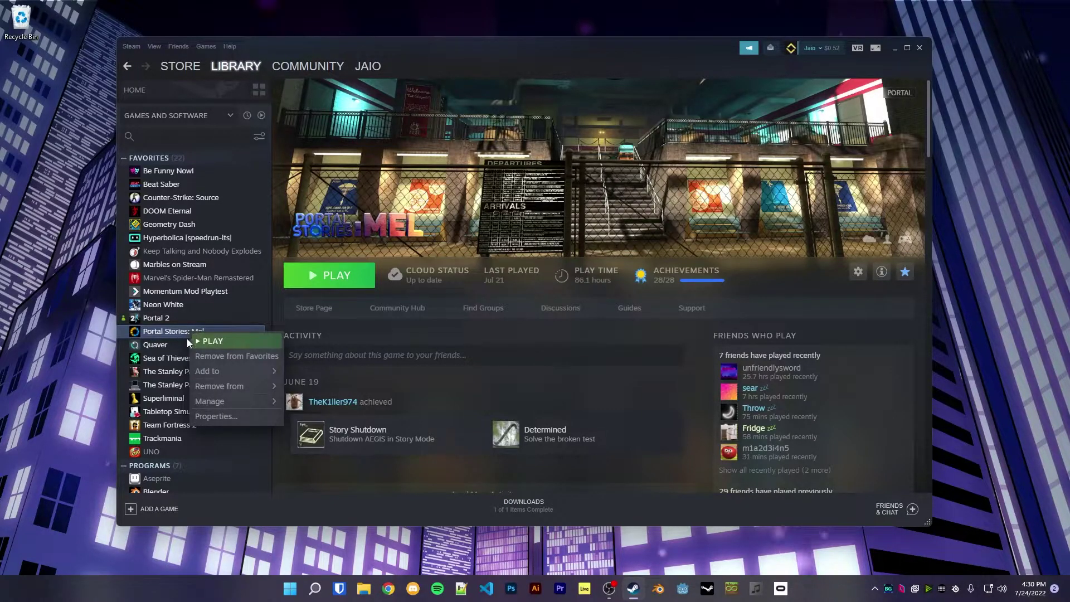
pyautogui.moveTo(264, 405)
pyautogui.click(326, 420)
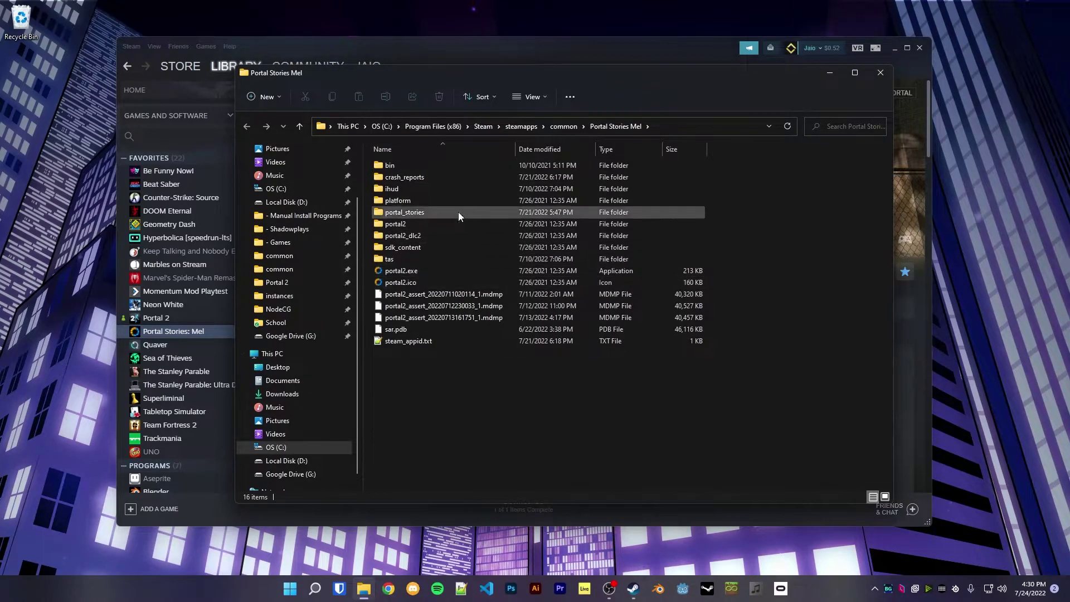
# Open the portal_stories folder and load its gameinfo.txt in Notepad++.
pyautogui.click(397, 214)
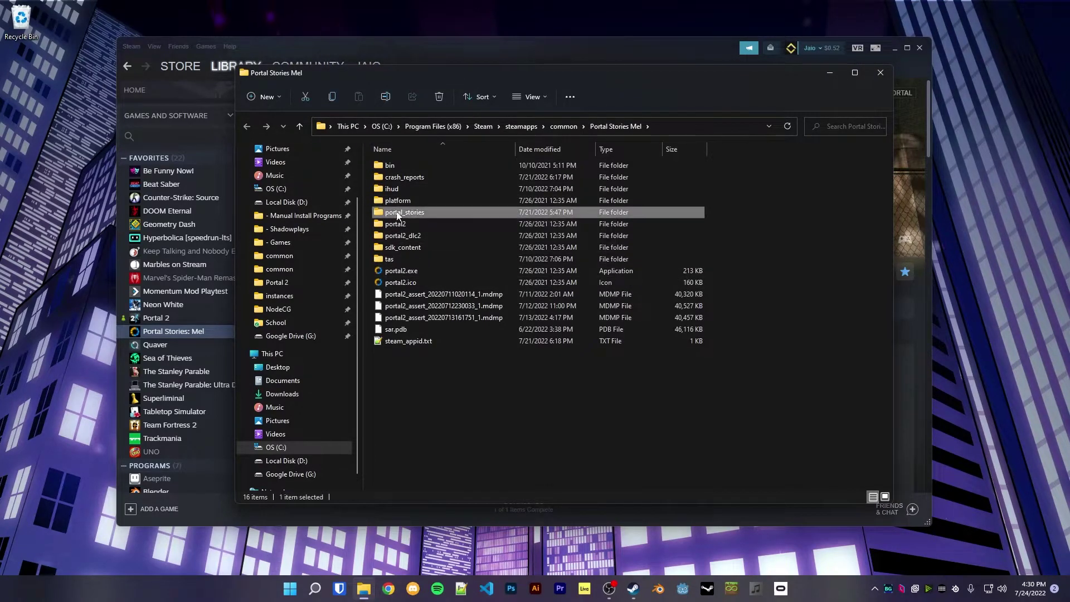
pyautogui.doubleClick(402, 214)
pyautogui.doubleClick(502, 340)
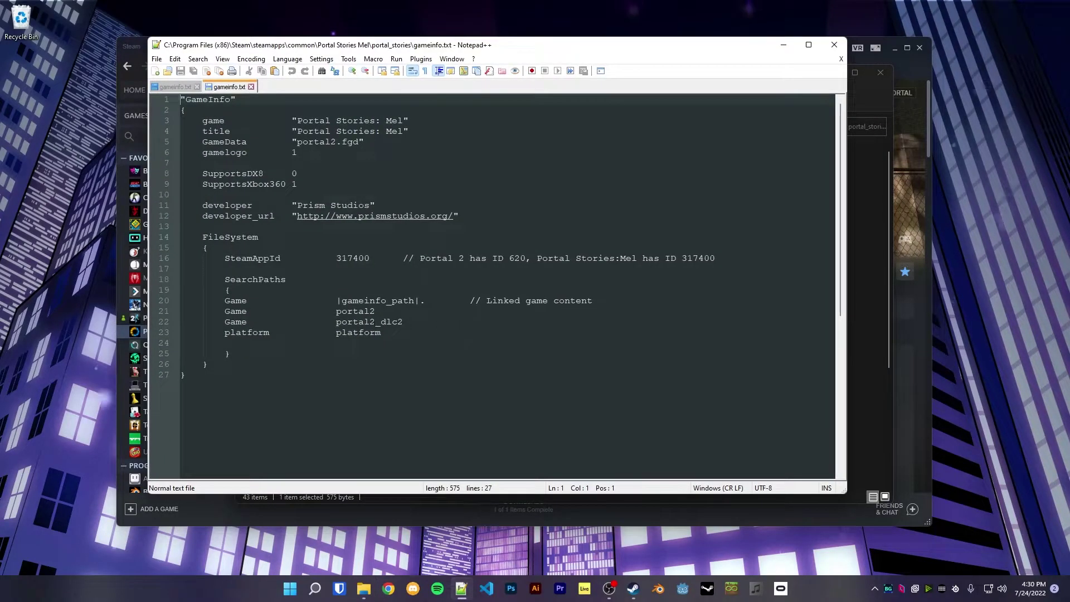
# Add a Game line for Portal 2's portal2\.p2-common after portal2_dlc2, then close the file.
pyautogui.click(231, 311)
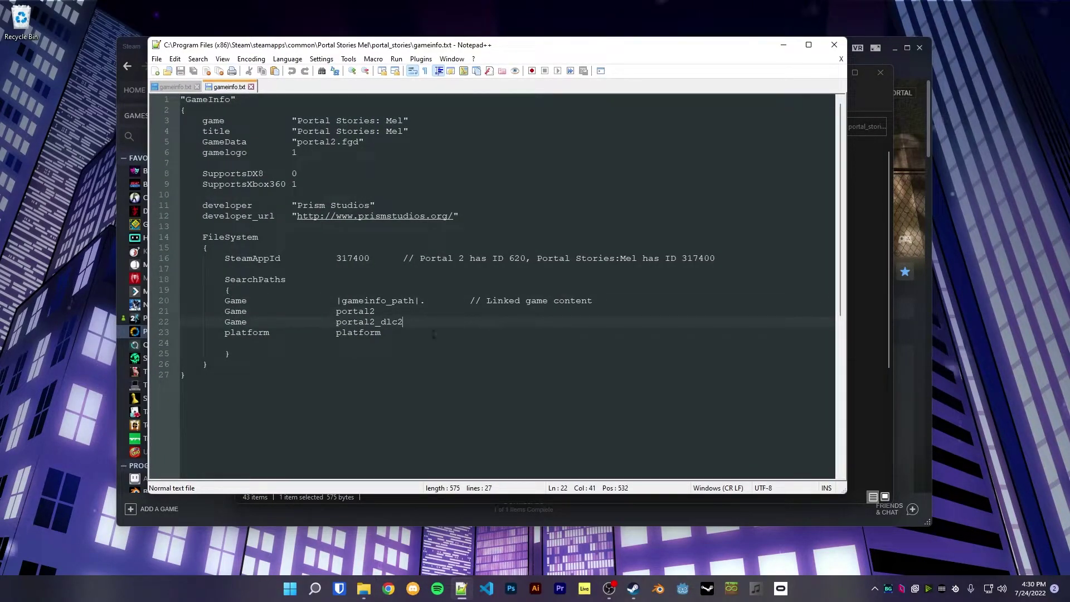
pyautogui.press('Return')
pyautogui.write('Game"')
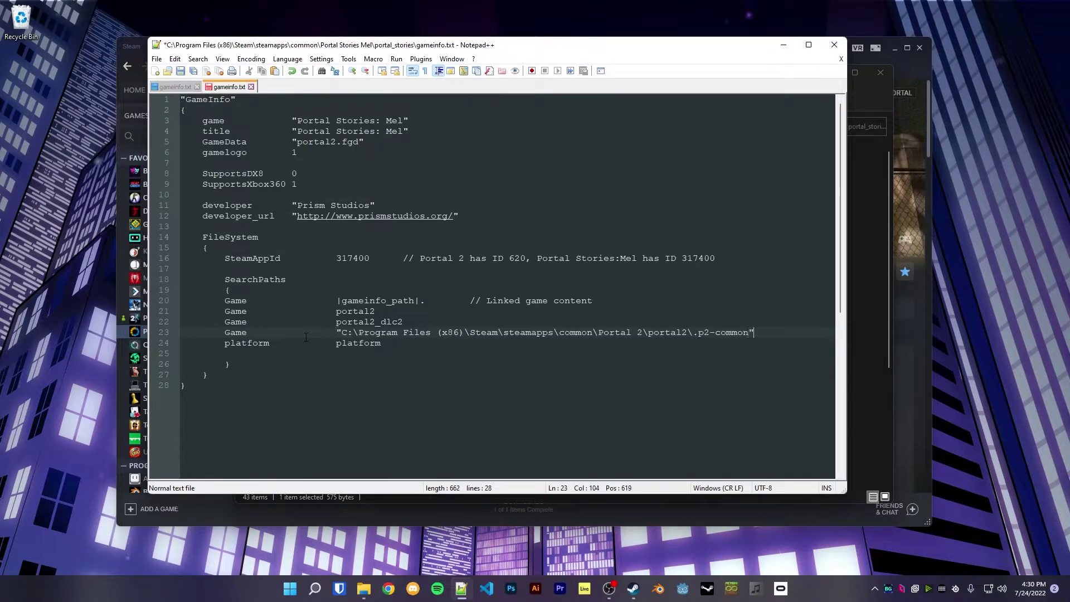
pyautogui.click(841, 51)
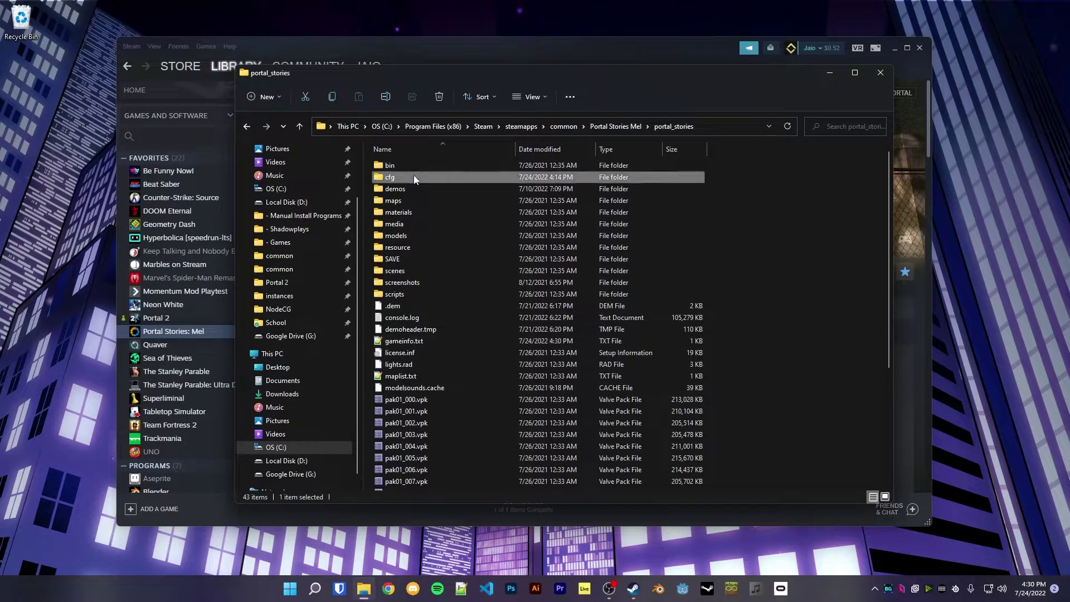
# Delete jaioconfigs, mtriggers, tetris, autoexec.cfg and controller_ihud.cfg from cfg, then launch Mel.
pyautogui.doubleClick(413, 176)
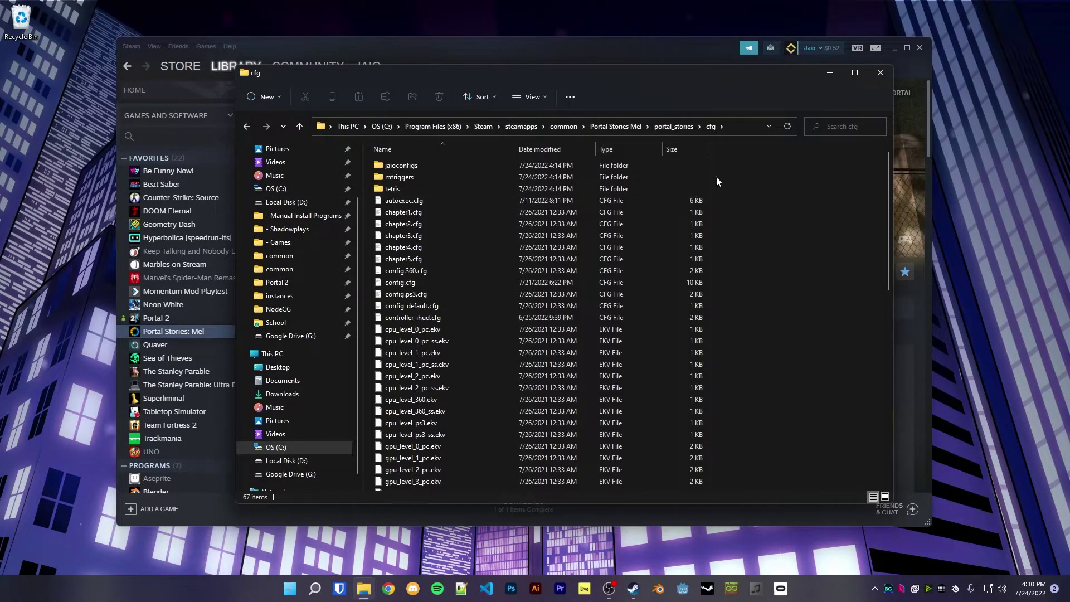
pyautogui.moveTo(713, 177); pyautogui.dragTo(502, 196)
pyautogui.press('Delete')
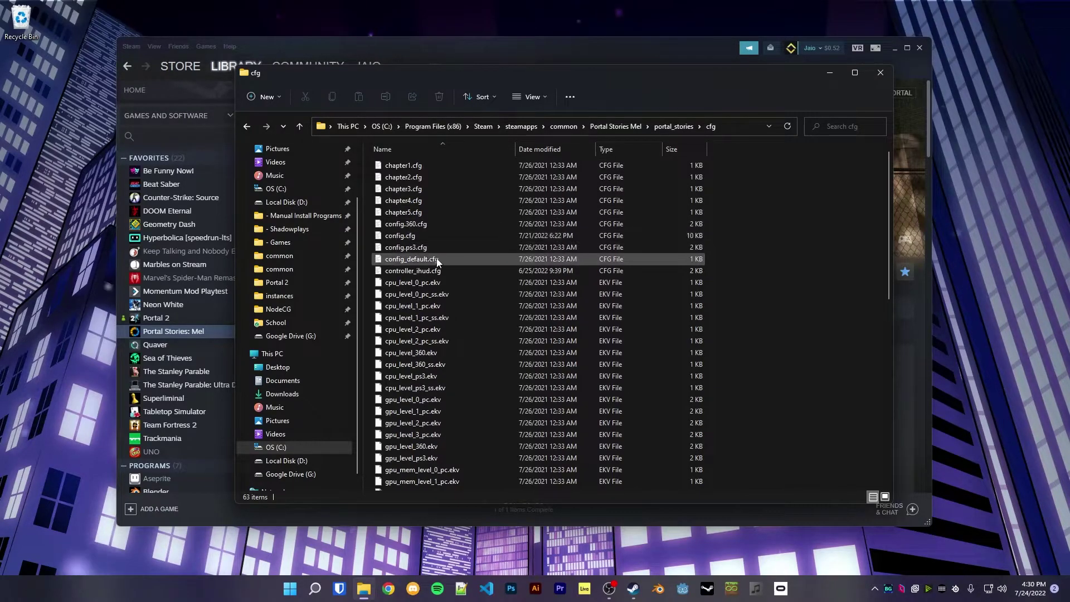
pyautogui.click(433, 270)
pyautogui.press('Delete')
pyautogui.click(423, 235)
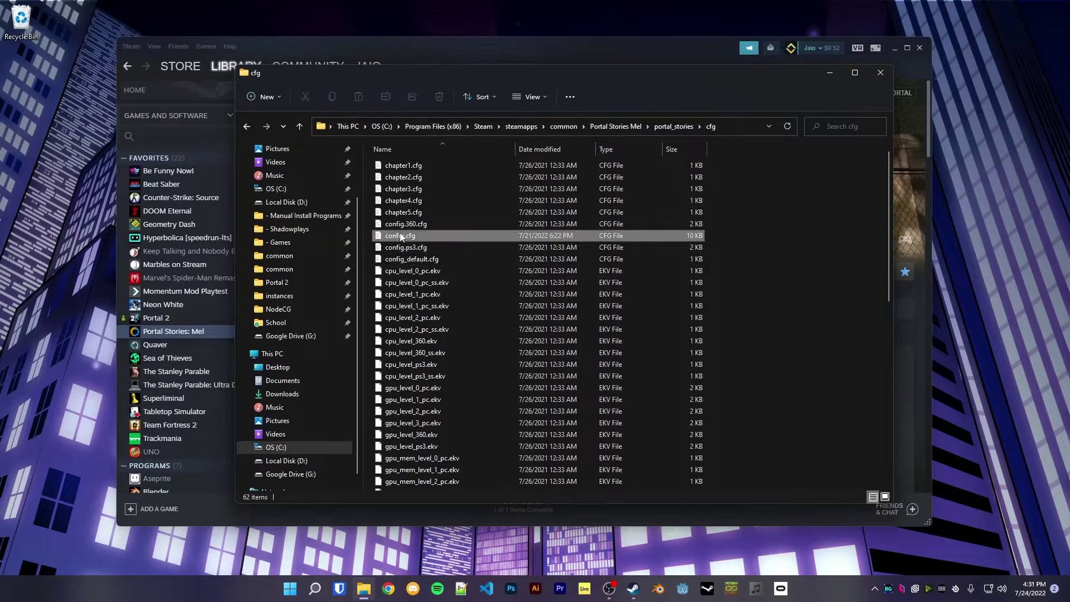
pyautogui.click(605, 127)
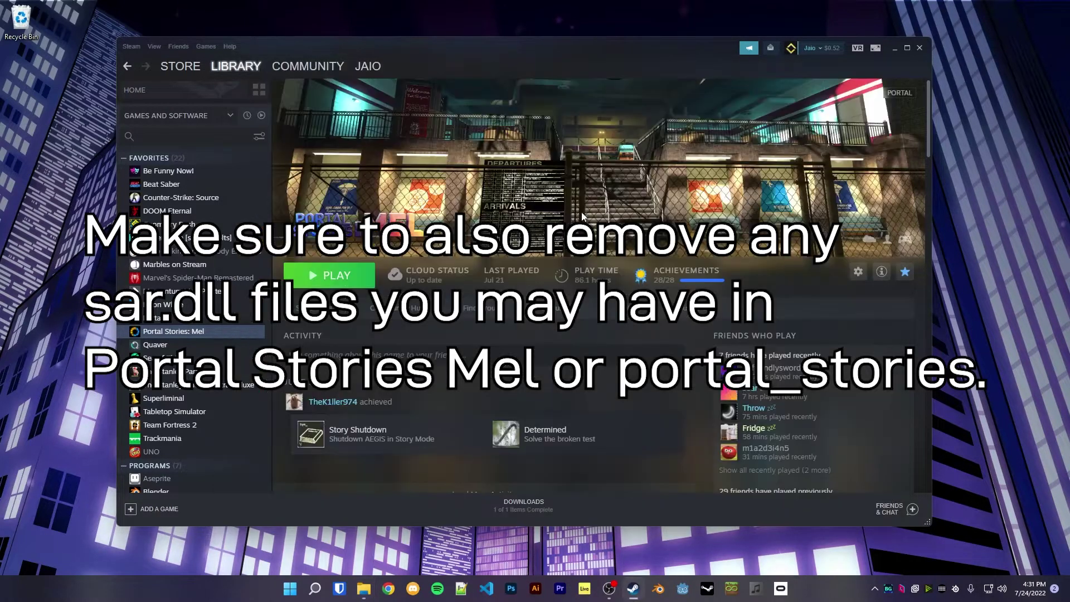
pyautogui.click(329, 274)
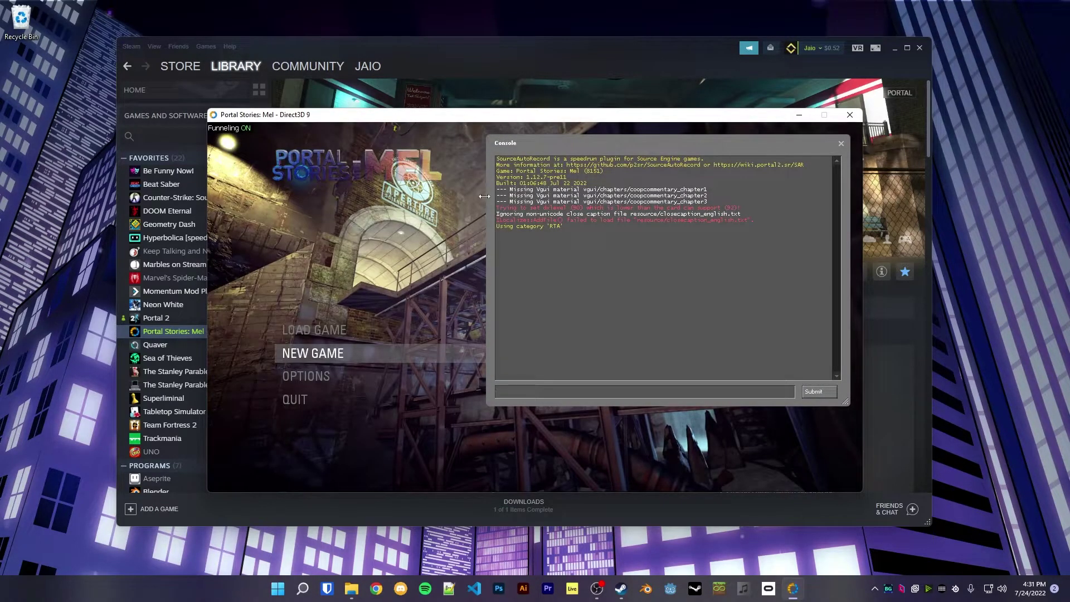
# Open Portal 2 Speedrun Mod's local files through Manage > Browse local files in Steam.
pyautogui.scroll(-15, 195, 315)
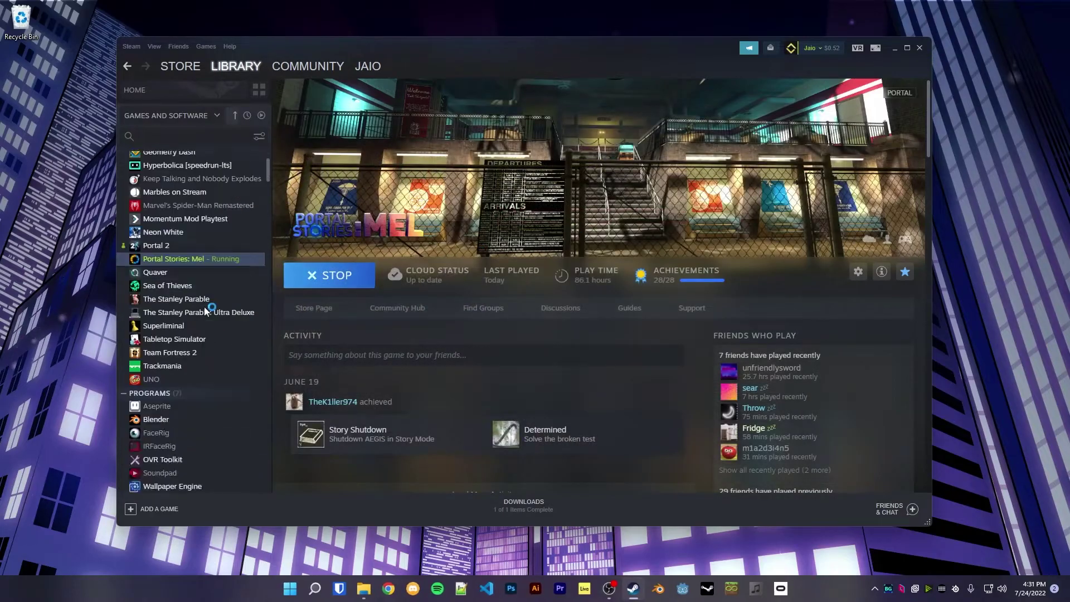
pyautogui.scroll(-5, 195, 315)
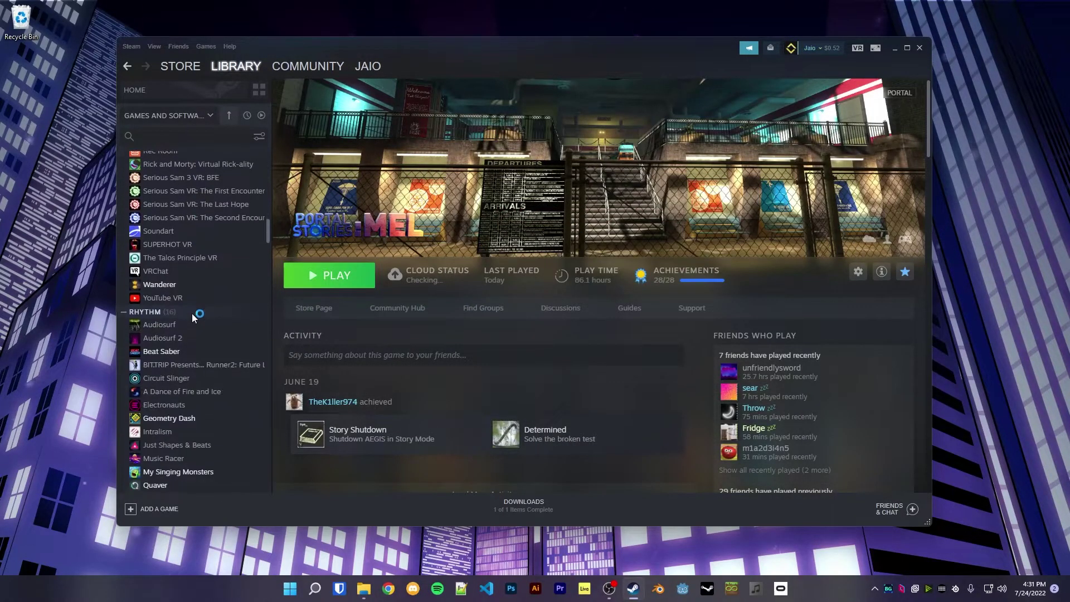
pyautogui.scroll(8, 193, 314)
pyautogui.click(182, 249)
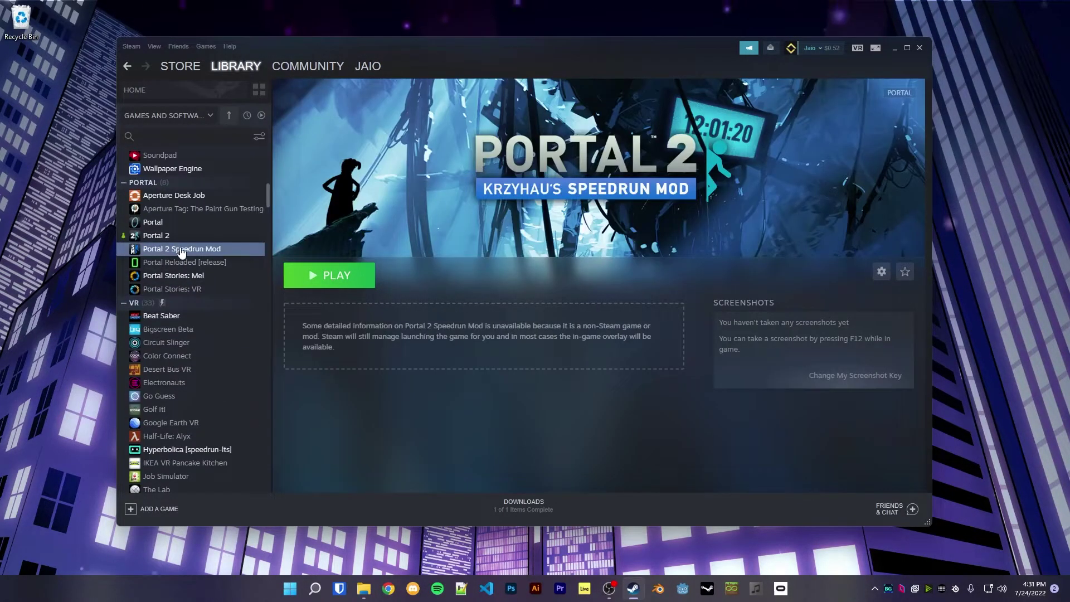
pyautogui.rightClick(183, 248)
pyautogui.moveTo(213, 317)
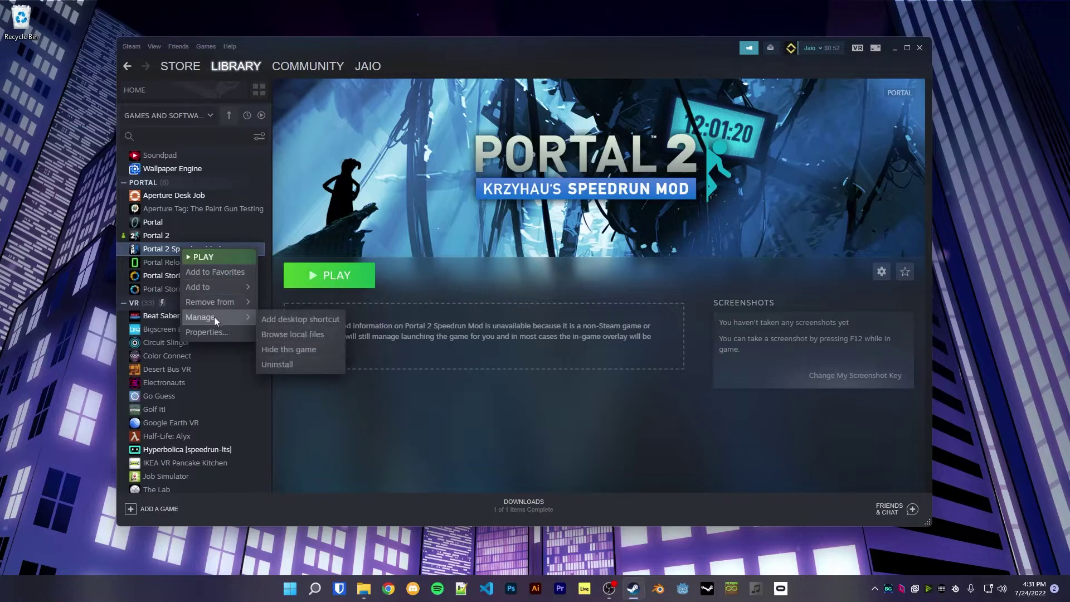
pyautogui.click(300, 334)
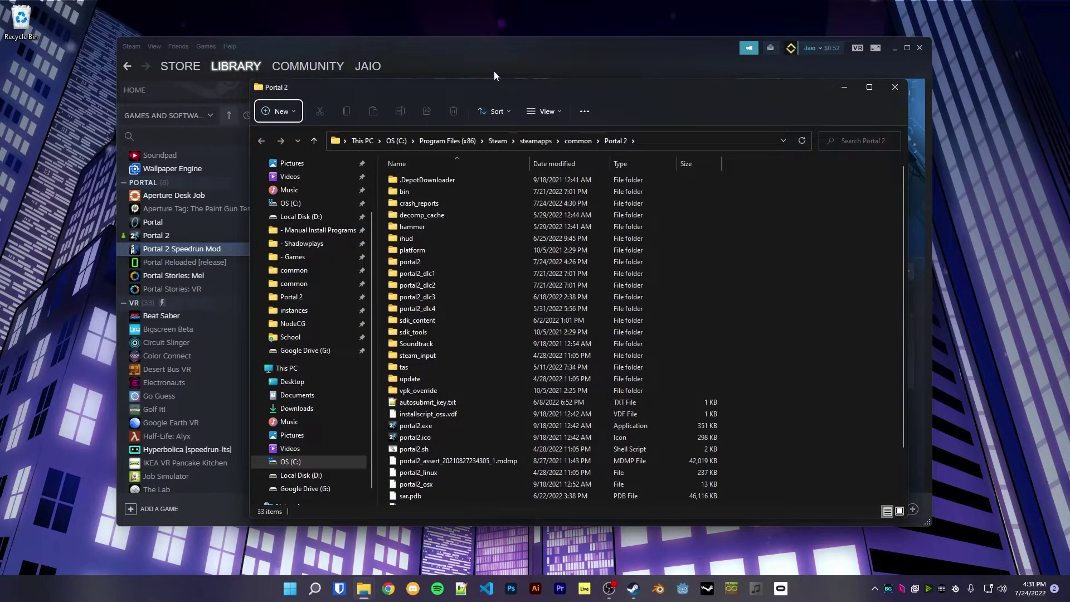
# Go to steamapps > sourcemods > Portal 2 Speedrun Mod and open its gameinfo.txt.
pyautogui.moveTo(488, 92); pyautogui.dragTo(459, 76)
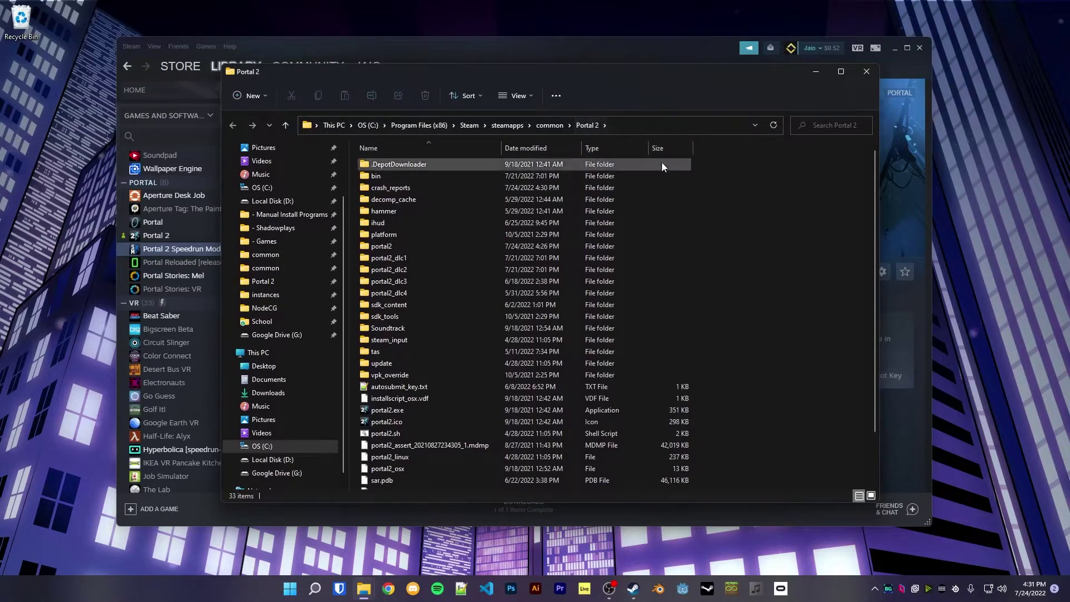
pyautogui.click(505, 125)
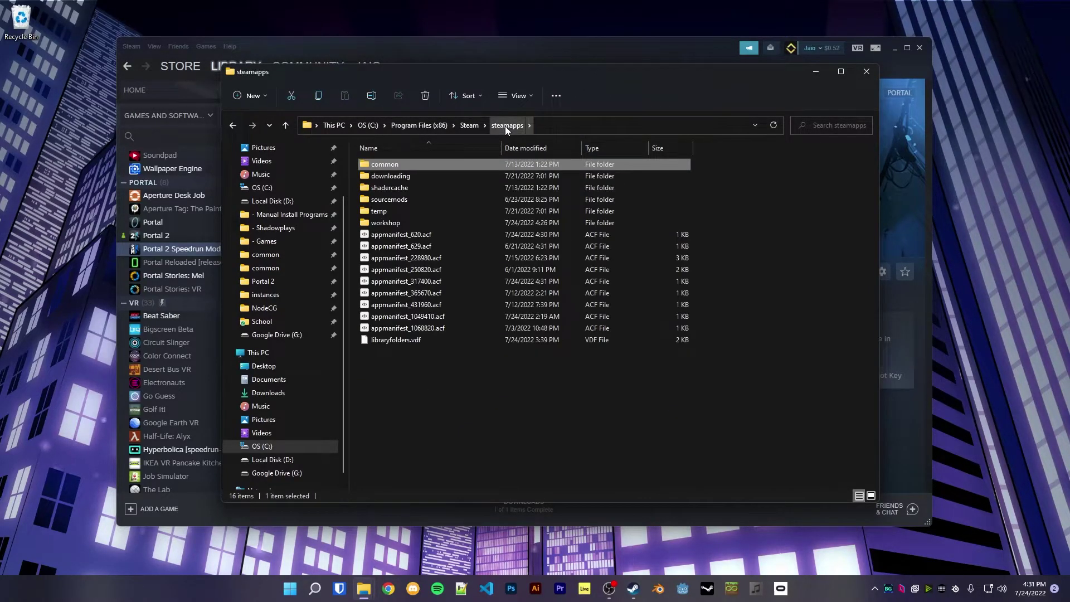
pyautogui.doubleClick(385, 200)
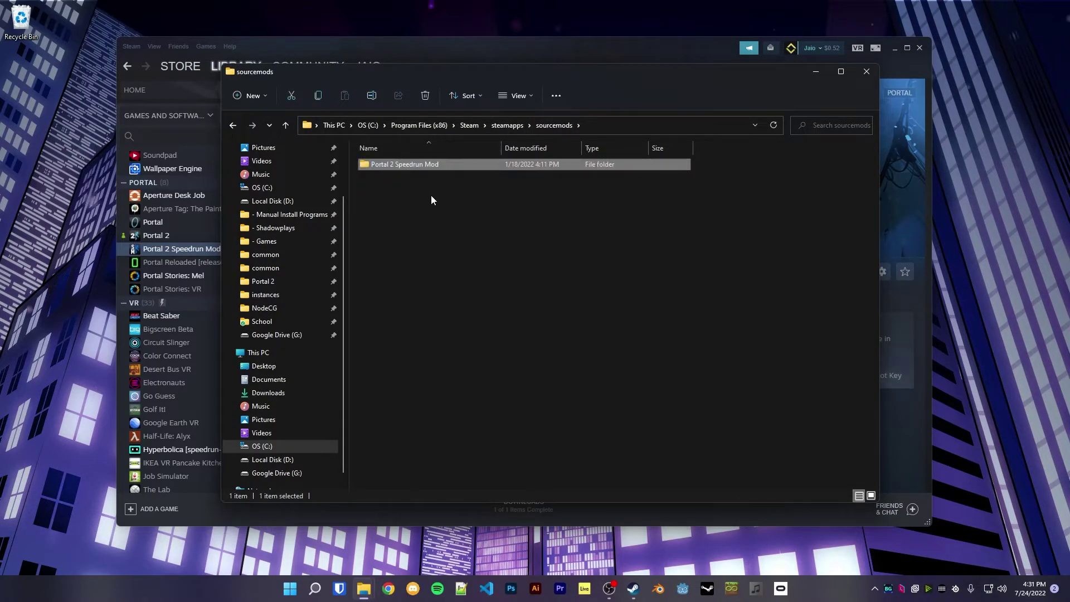
pyautogui.doubleClick(407, 165)
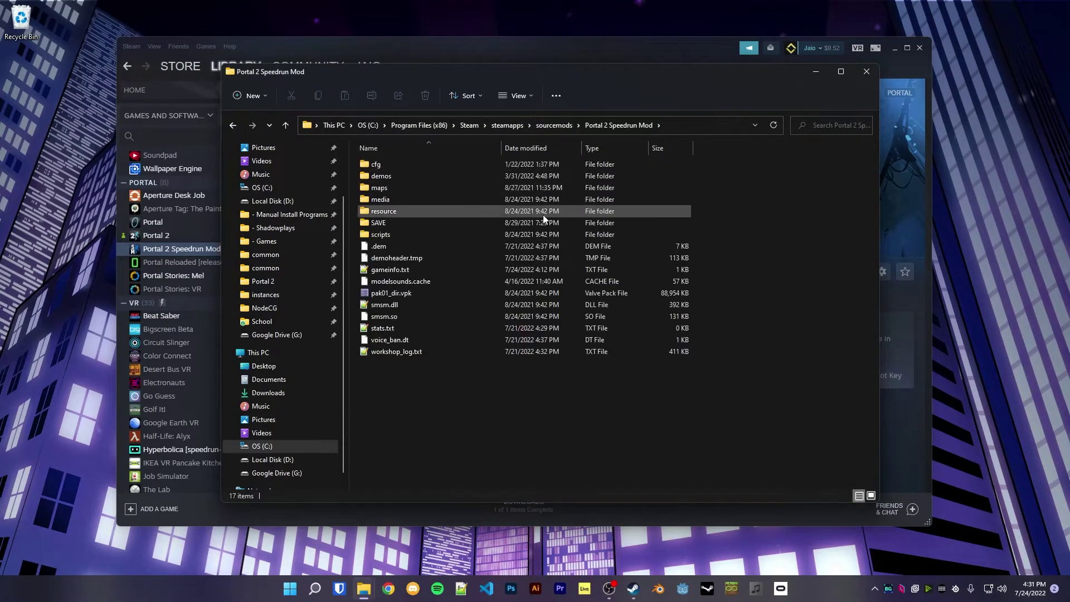
pyautogui.doubleClick(446, 270)
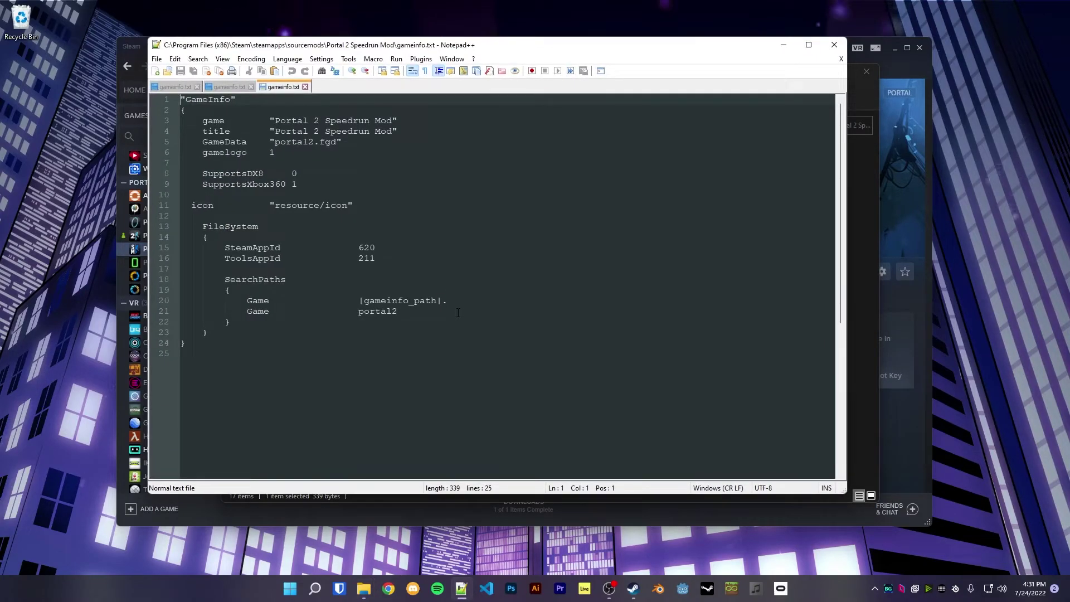
# Add a quoted Game search-path line after the portal2 line and save the file.
pyautogui.click(434, 311)
pyautogui.write('Game')
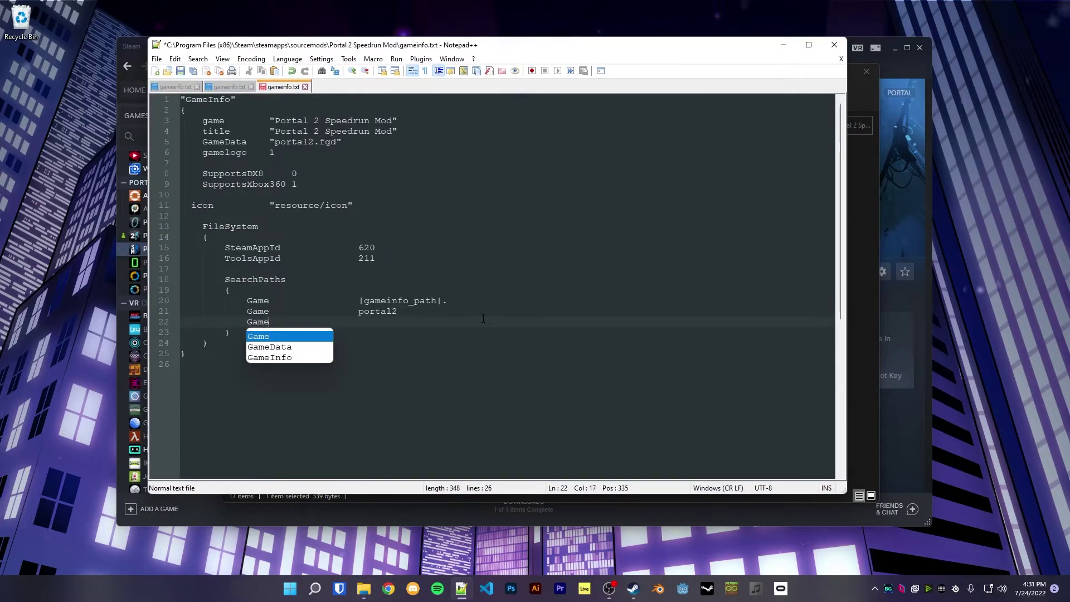
pyautogui.press('Tab')
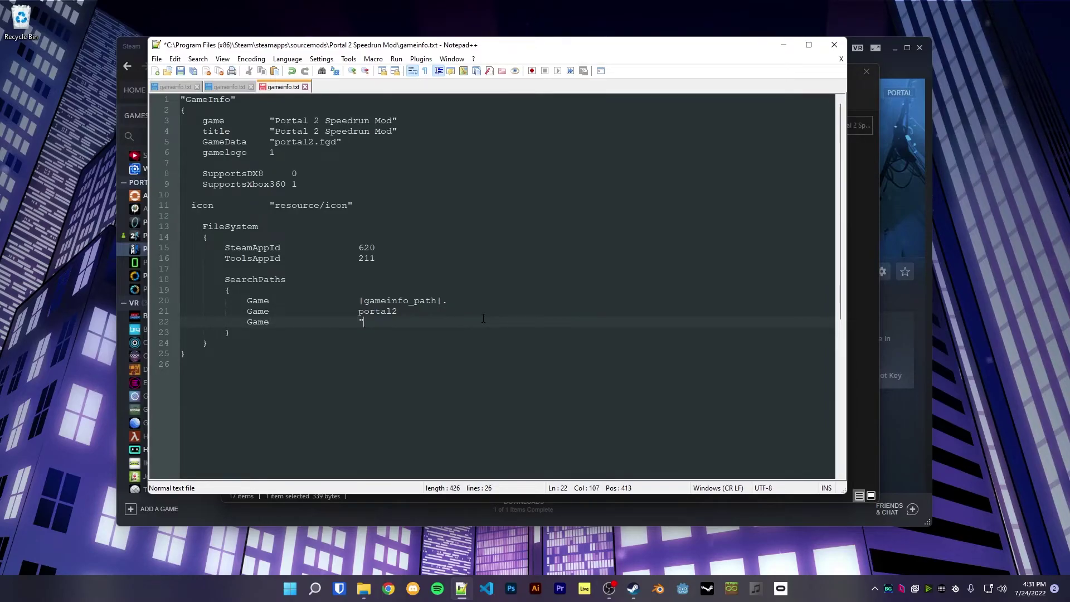
pyautogui.write('"')
pyautogui.hotkey('ctrl', 's')
# Close Notepad++ and the mod folder, select Portal 2 in Steam, and open File Explorer.
pyautogui.click(834, 44)
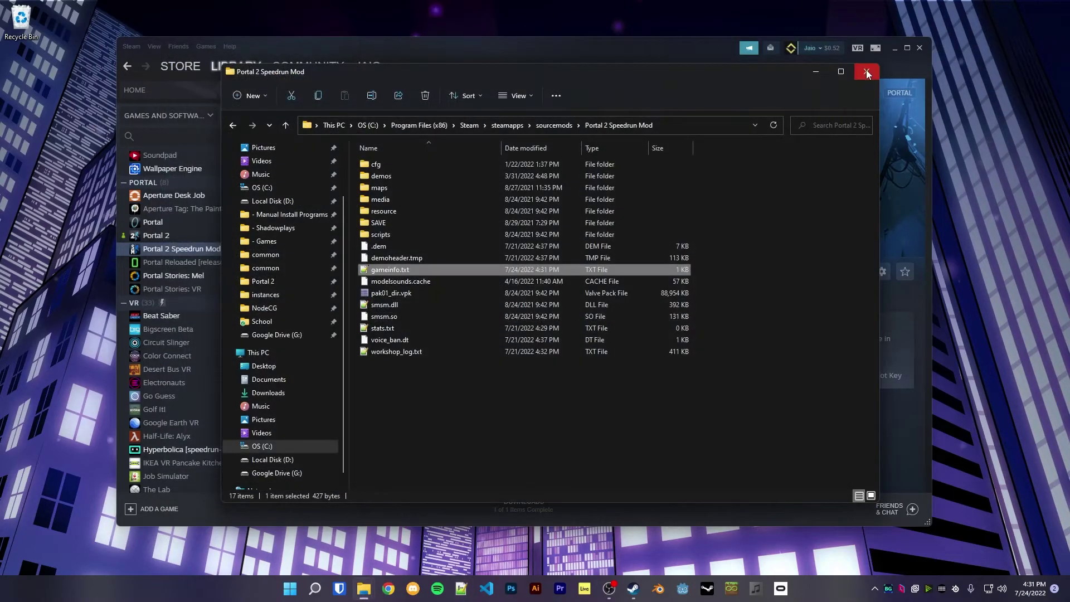
pyautogui.click(903, 72)
pyautogui.scroll(1, 191, 273)
pyautogui.scroll(10, 189, 285)
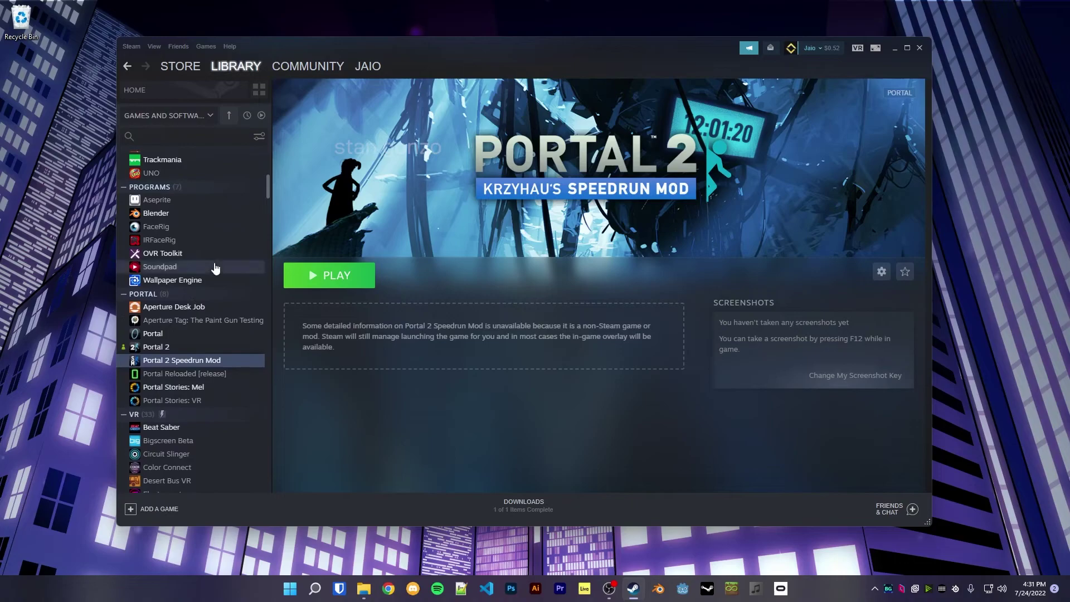
pyautogui.scroll(3, 189, 301)
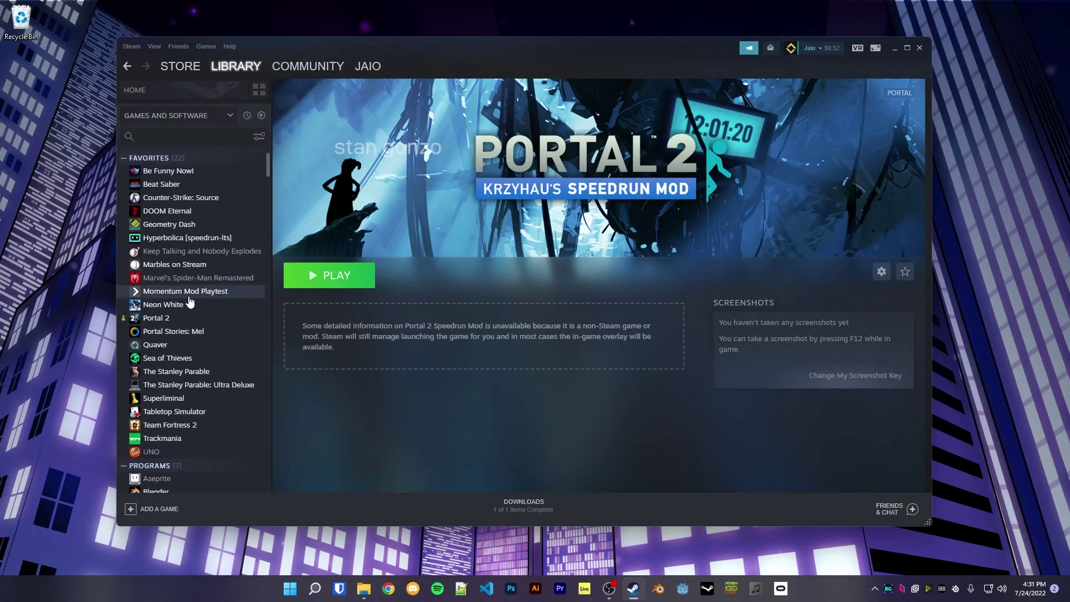
pyautogui.click(189, 317)
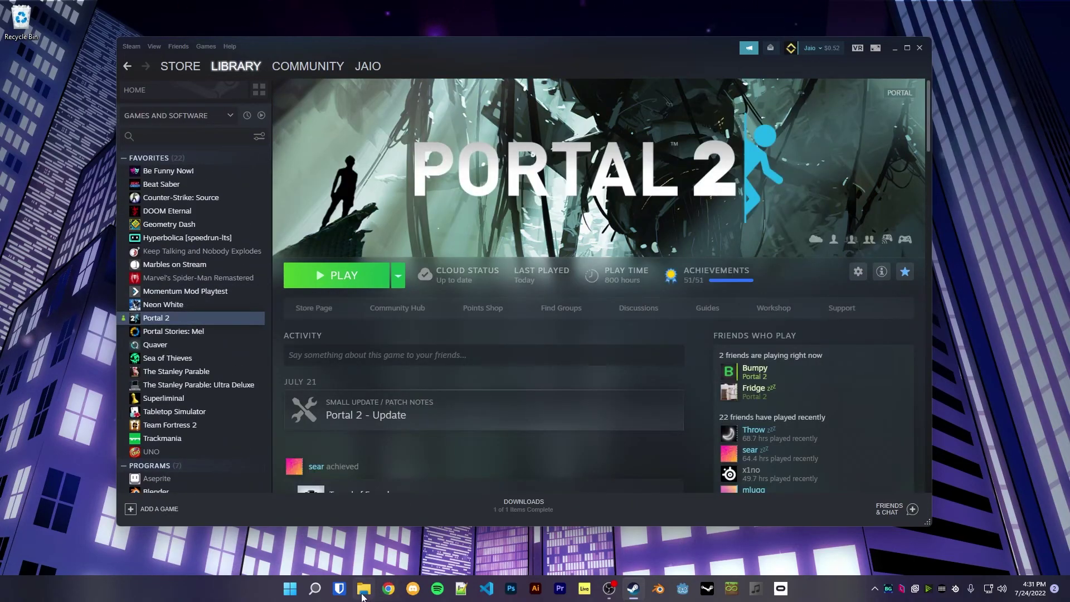
pyautogui.click(363, 589)
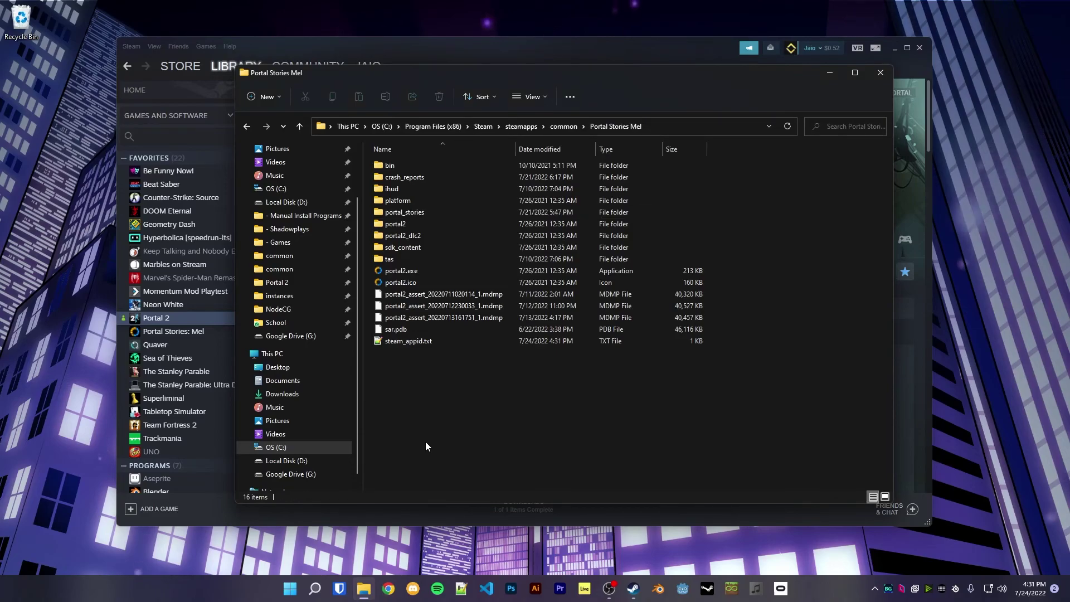